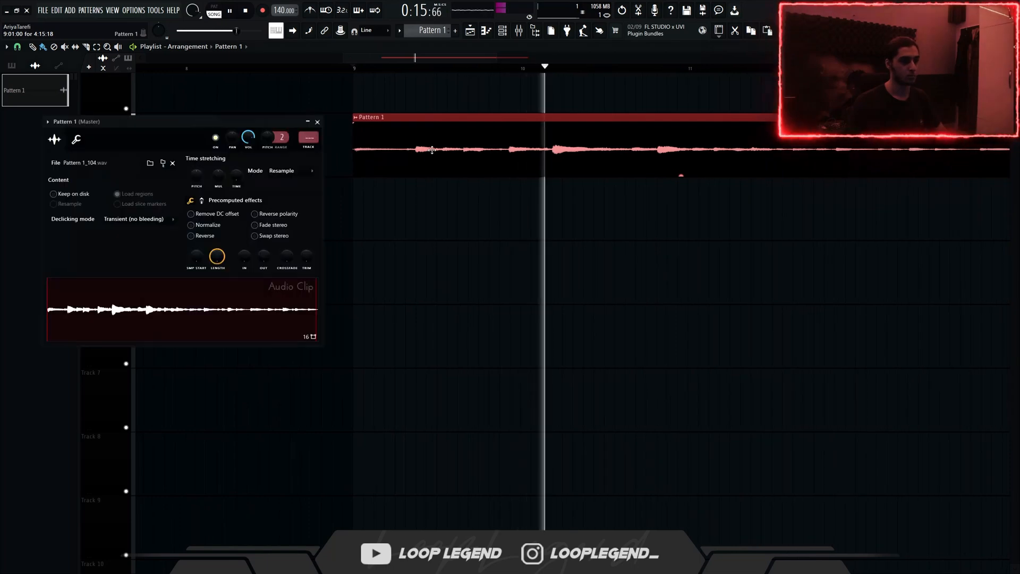
Step: Detect the tempo of the Pattern 1 audio sample, then close its channel settings and stop playback
right_click(248, 313)
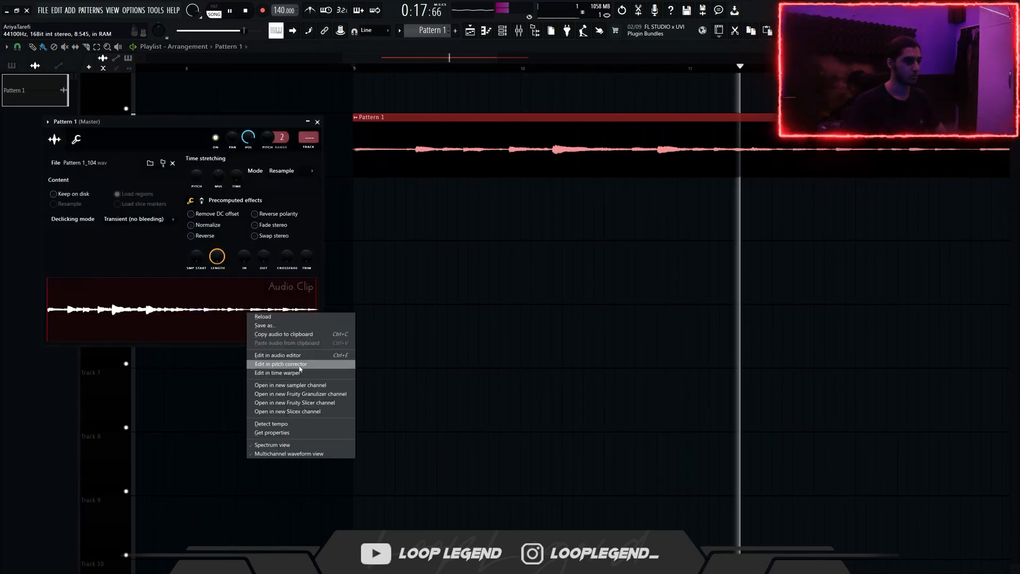
click(297, 424)
click(507, 338)
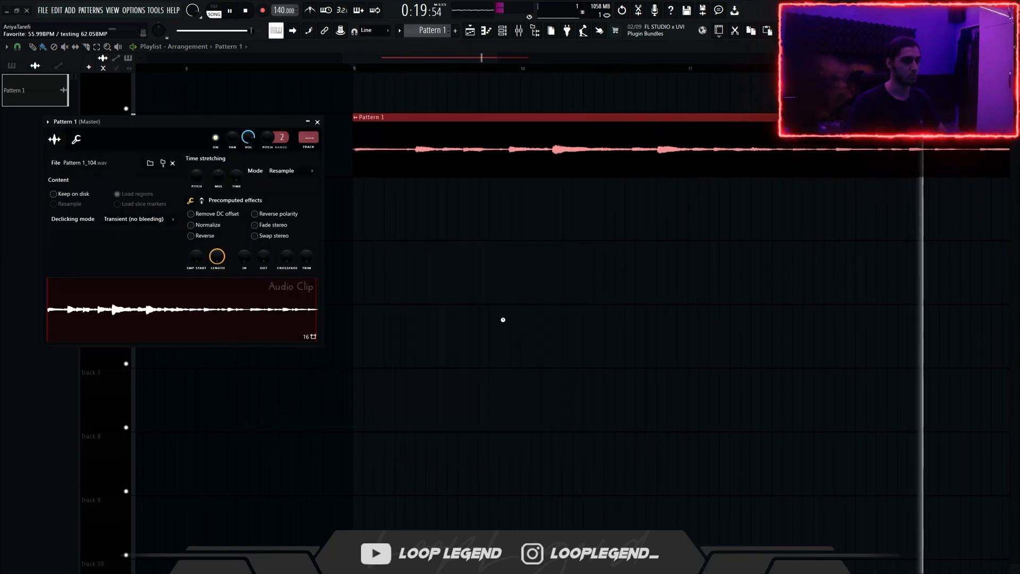
key(Escape)
key(space)
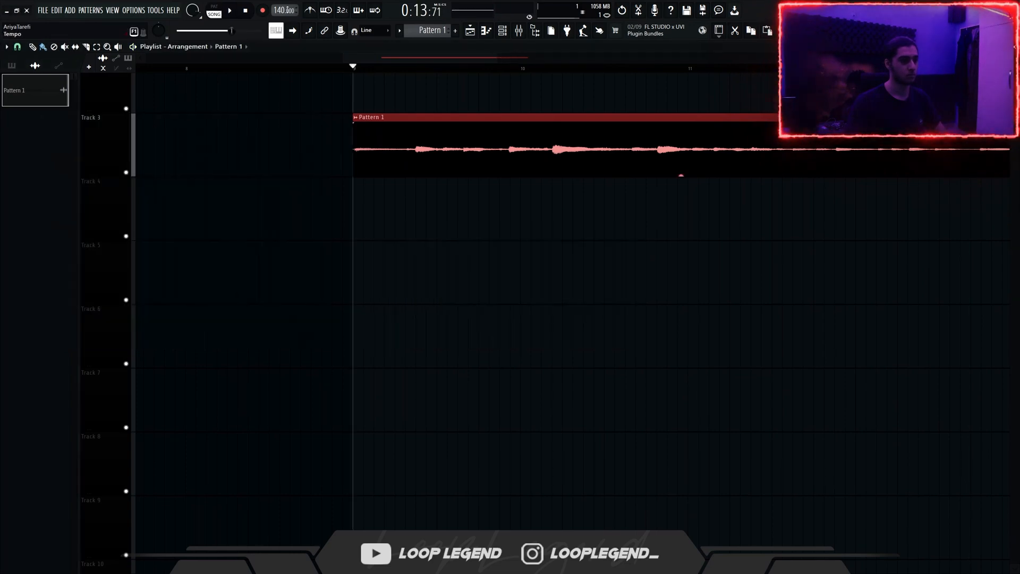
Step: Set the project tempo to 112 BPM and play the sample
right_click(278, 10)
click(301, 130)
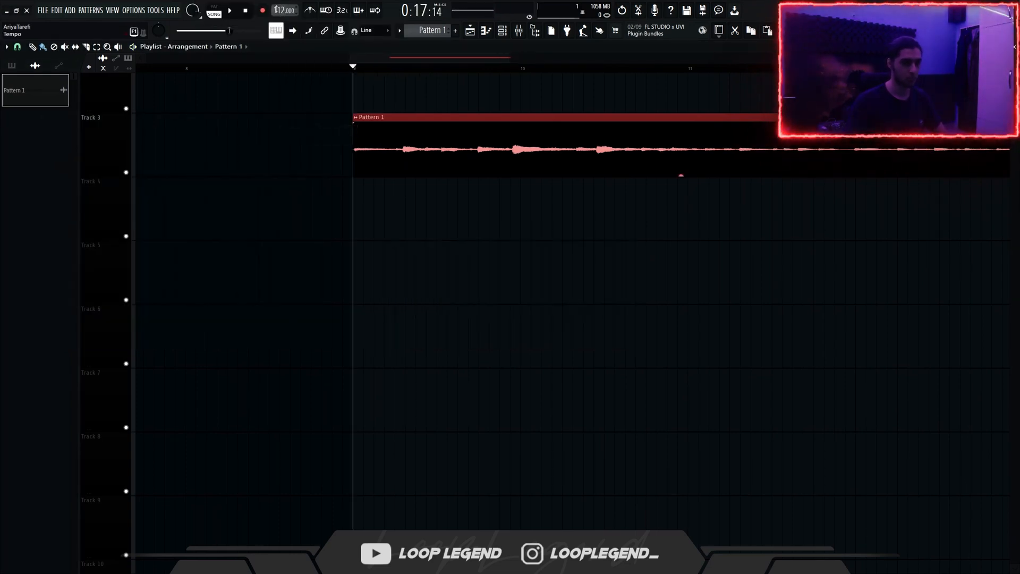
key(space)
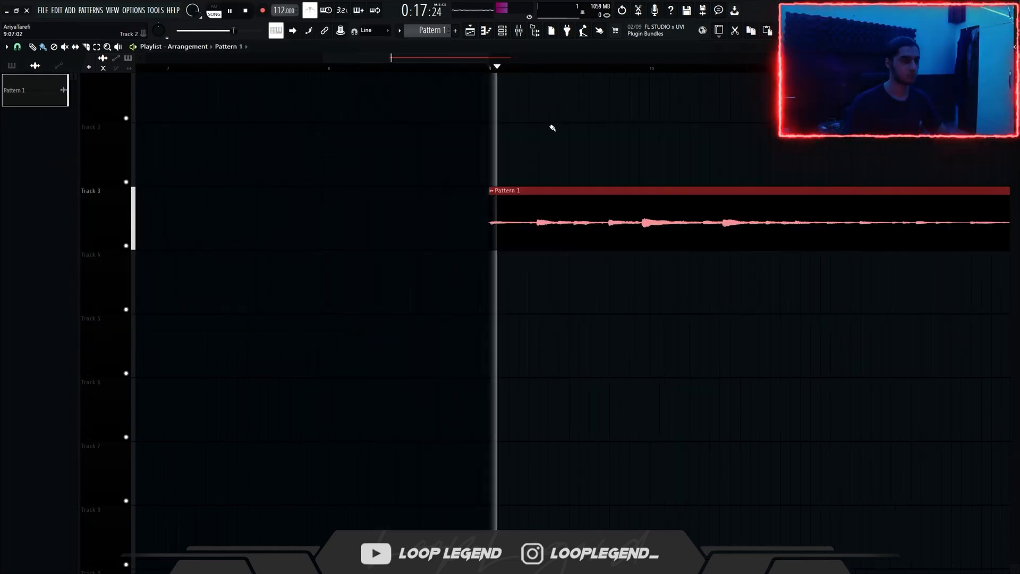
Step: Slice the Pattern 1 clip just before its first loud note and shift the second piece earlier with a crossfade overlap
scroll(548, 131, up, 3)
scroll(480, 195, up, 2)
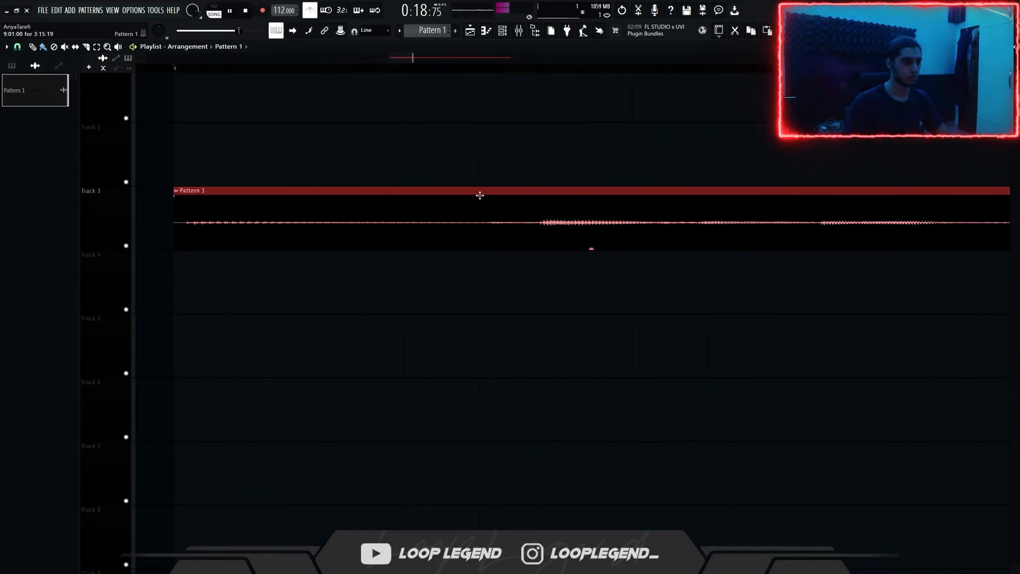
drag(496, 226, 517, 229)
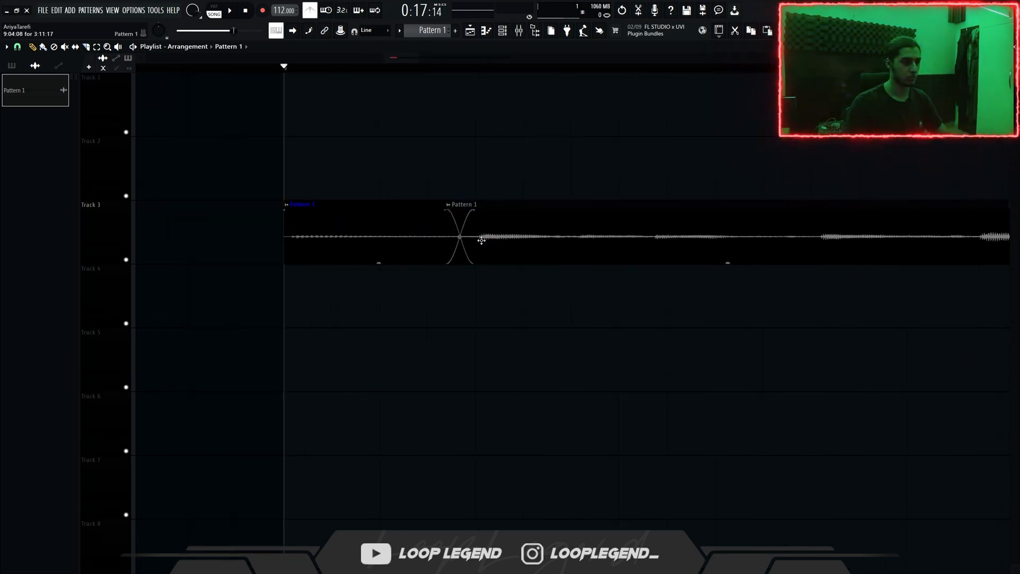
key(space)
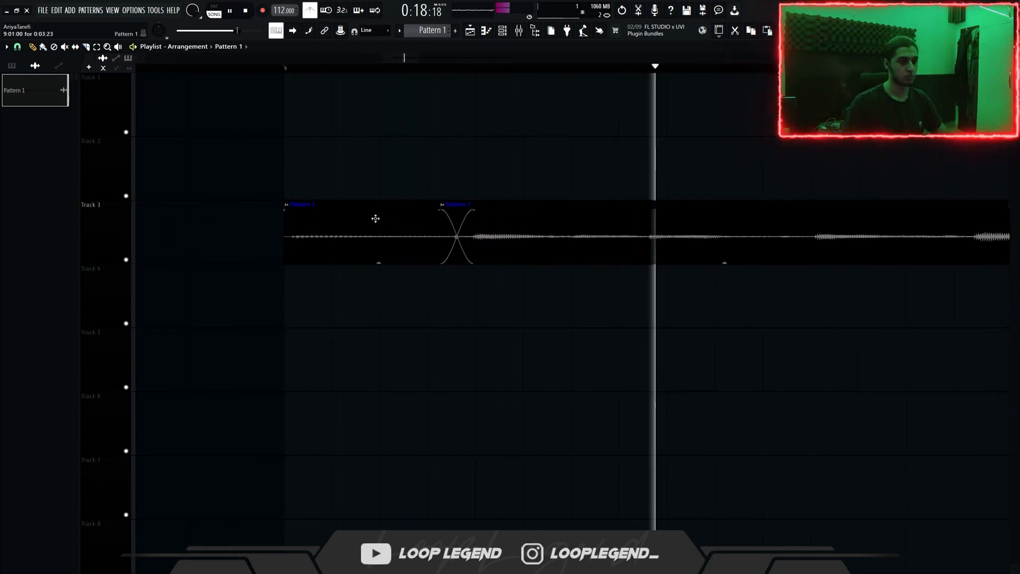
key(space)
Step: Slice the second piece before its next quiet note, move the remainder to start at 9:09:00, and audition the timing
ctrl+click(659, 252)
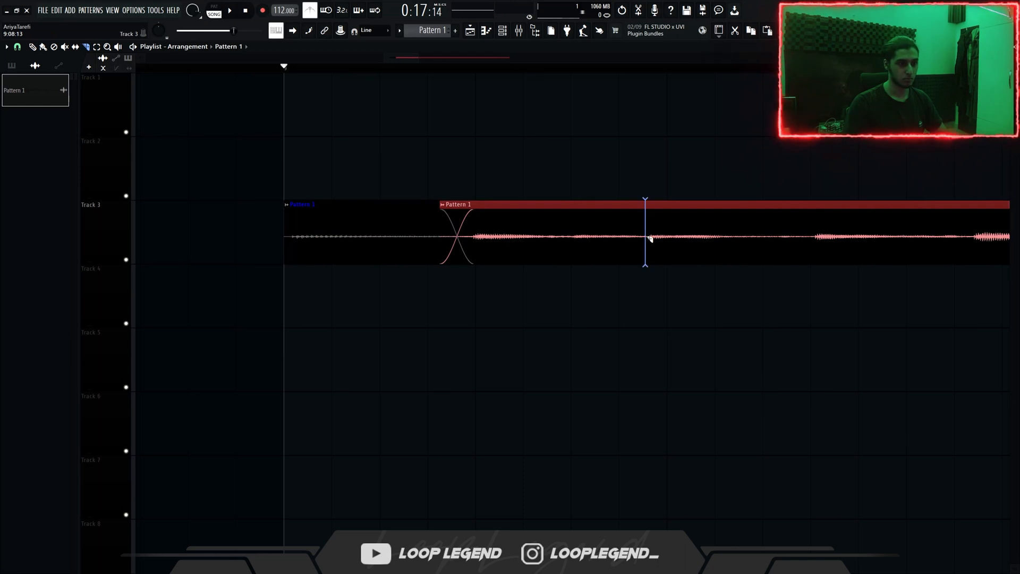
drag(651, 239, 710, 213)
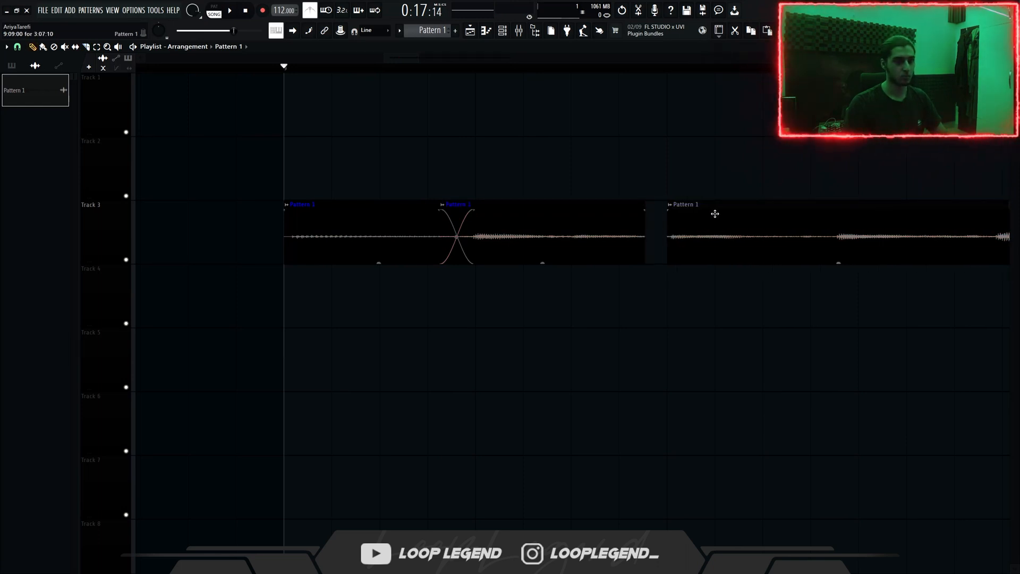
key(space)
scroll(651, 213, down, 3)
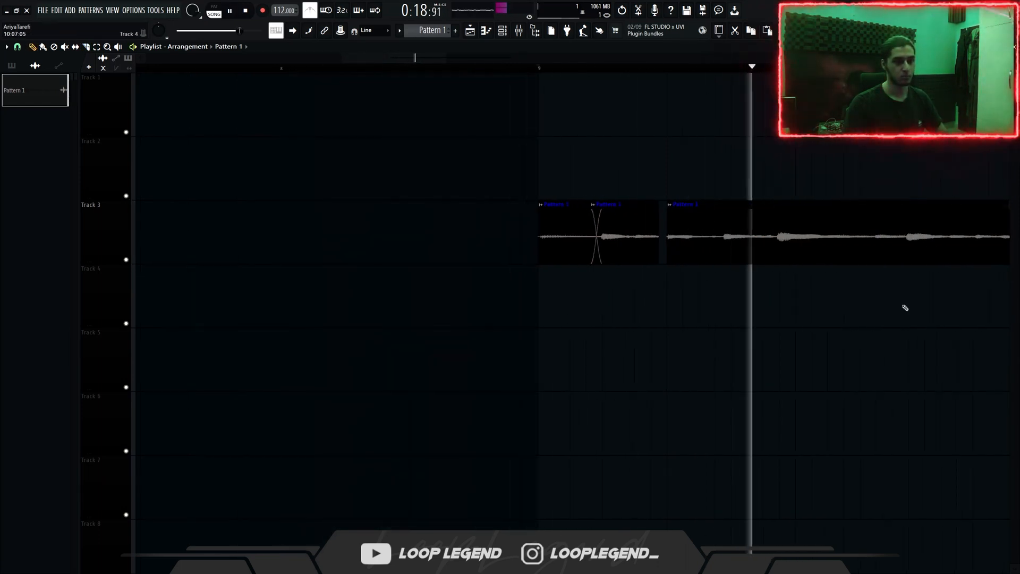
key(space)
Step: Slice the remaining audio at its following notes and shift the pieces later onto the beat
scroll(829, 297, up, 3)
drag(622, 68, 230, 129)
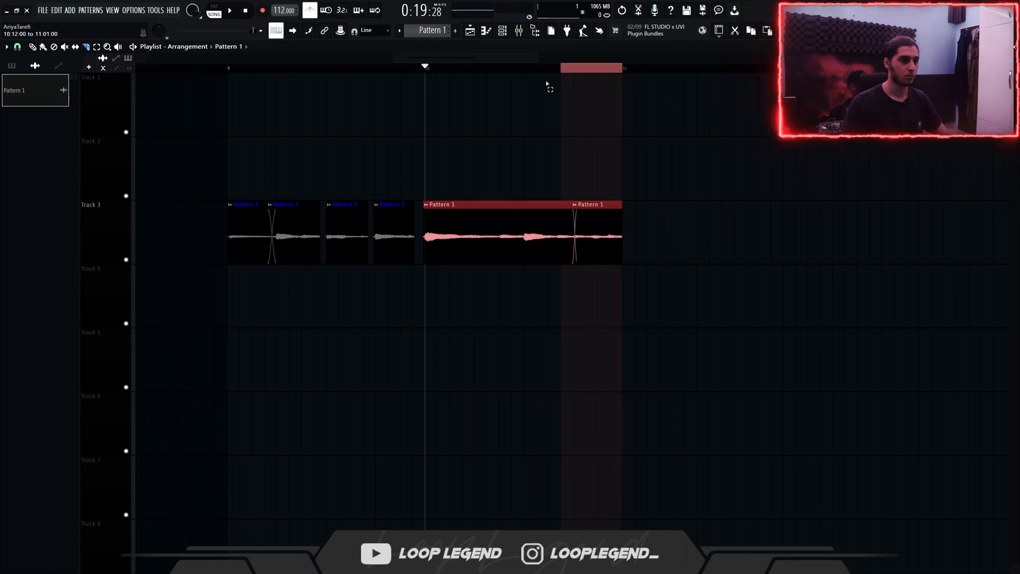
key(space)
drag(314, 326, 318, 331)
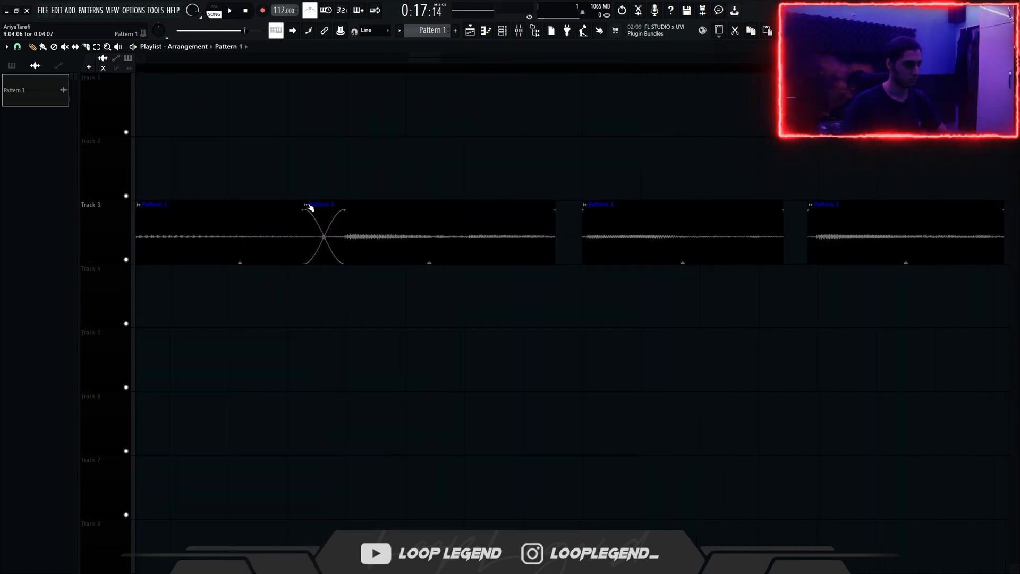
Step: Make the second slice a unique clip and stretch it to reach the start of the third slice
click(309, 207)
click(327, 274)
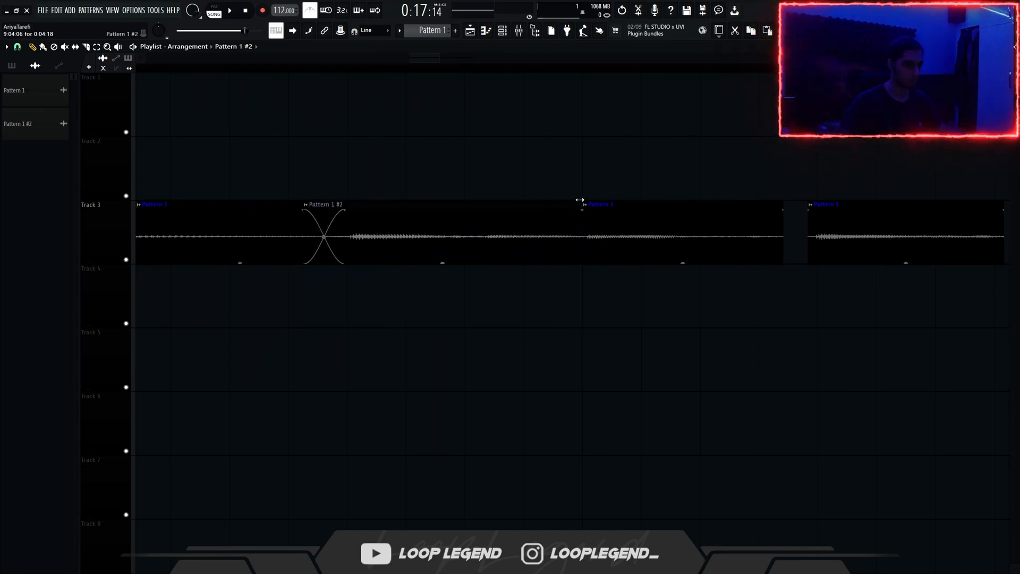
Step: Set the declicking mode of Pattern 1 #2 to Generic (bleeding) and audition the slices
double_click(527, 217)
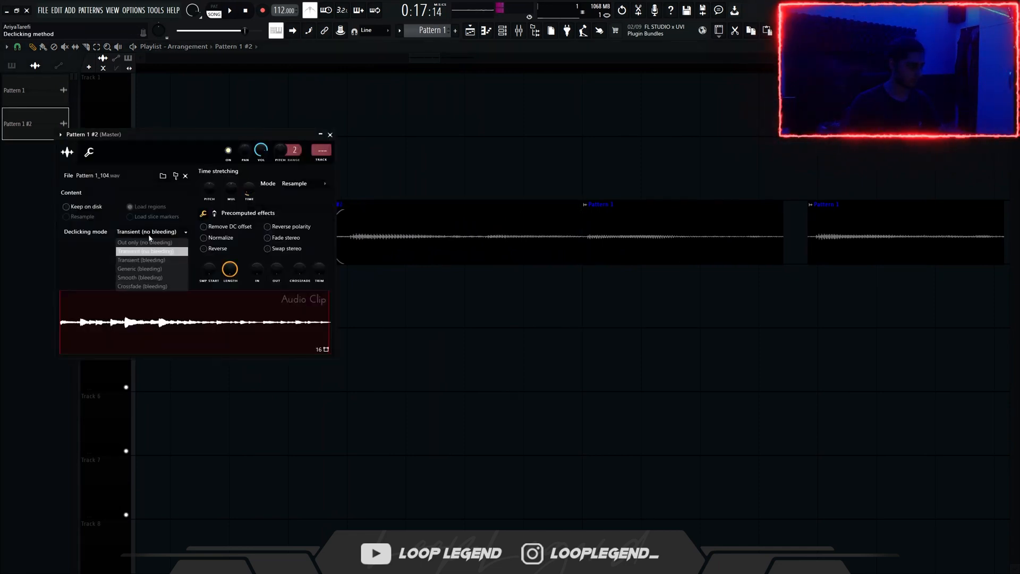
click(151, 269)
key(space)
drag(448, 323, 530, 319)
key(space)
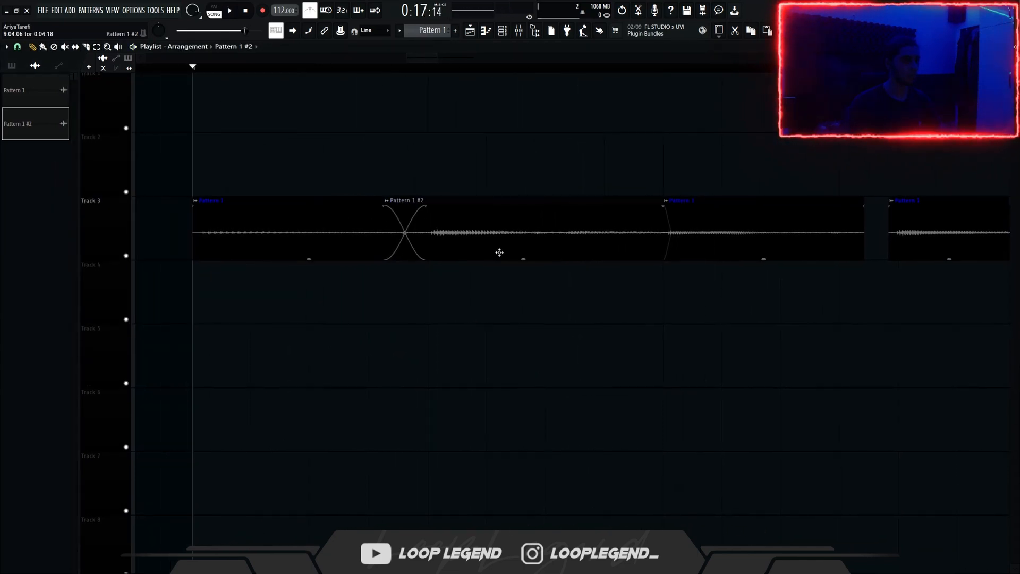
Step: Move the Pattern 1 #2 slice slightly earlier to start at 9:04:02 and check its timing in playback
double_click(499, 252)
key(space)
click(413, 243)
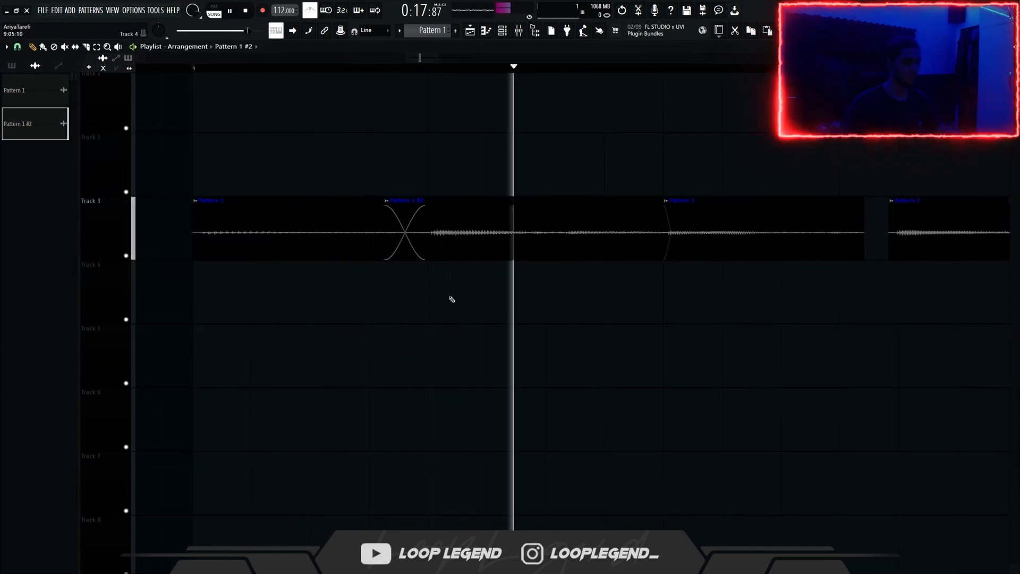
scroll(467, 289, up, 2)
key(space)
drag(511, 238, 496, 237)
key(space)
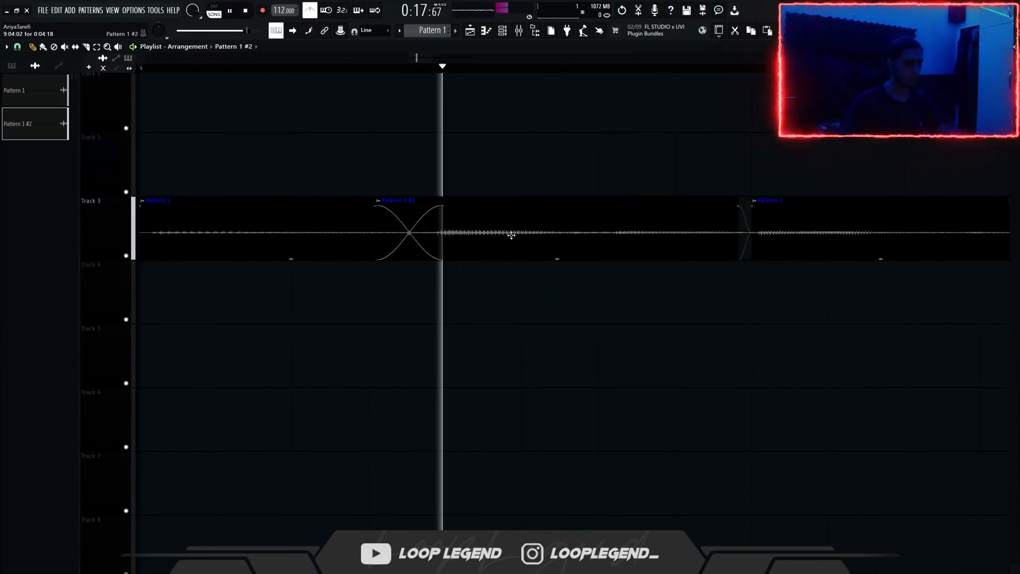
Step: Undo the last clip resize and duplicate the whole chopped sequence so the copy starts at bar 13
scroll(586, 229, down, 2)
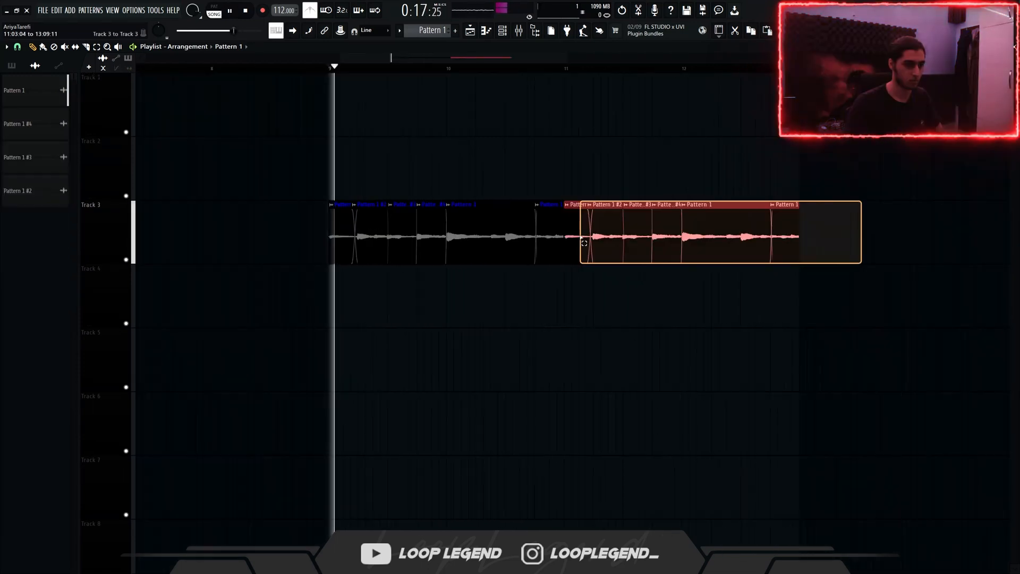
scroll(633, 213, up, 2)
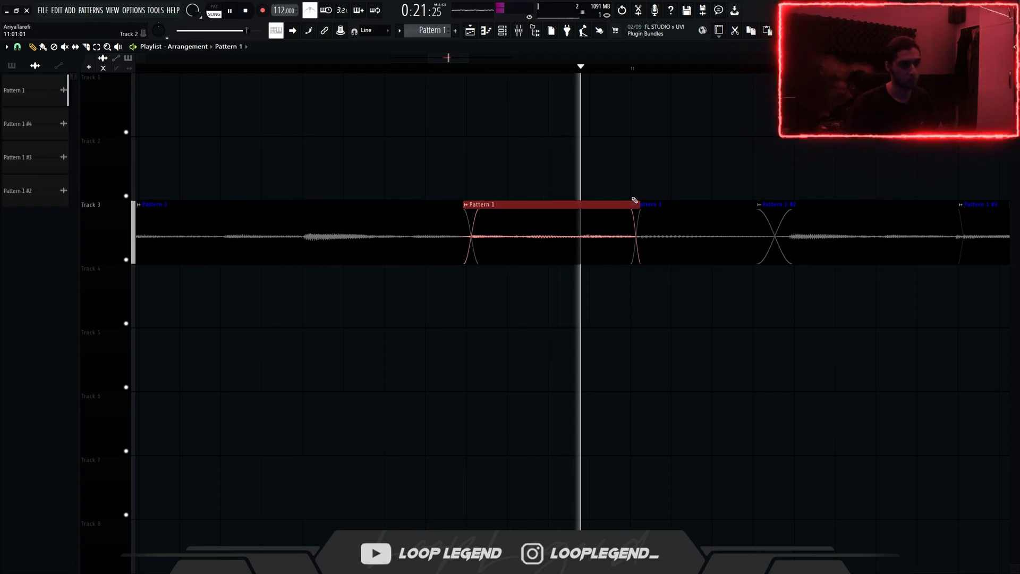
scroll(627, 195, down, 7)
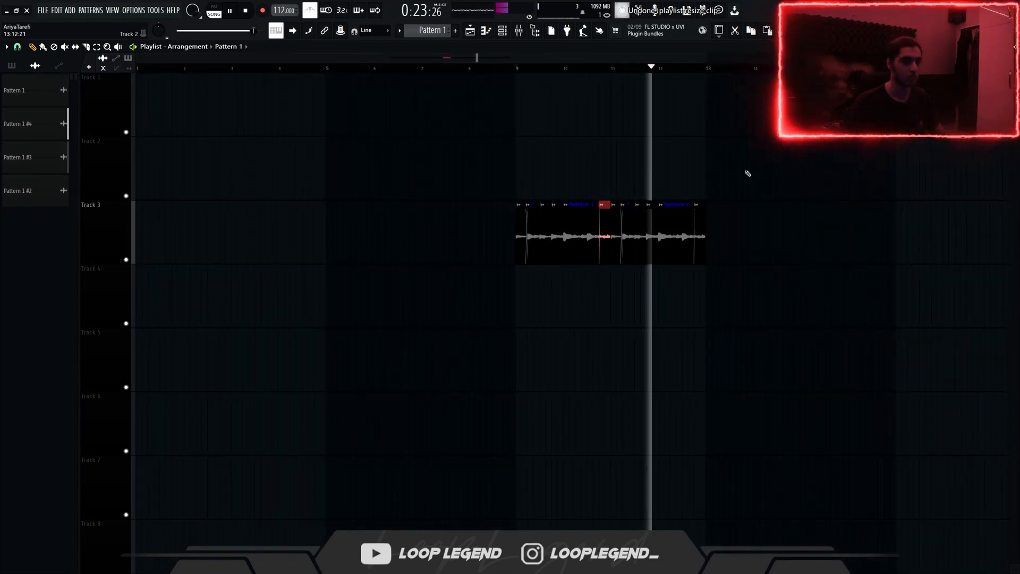
key(ctrl+z)
drag(794, 169, 526, 259)
scroll(544, 265, up, 4)
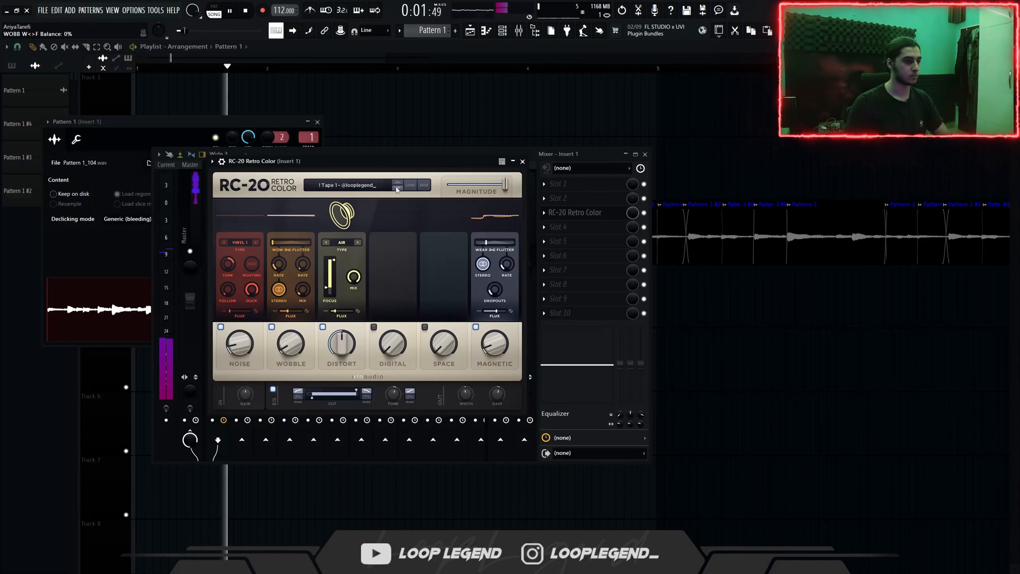
Step: Browse the RC-20 Retro Color tape presets on Insert 1, choose Tape 1, and switch off its Noise module
click(397, 189)
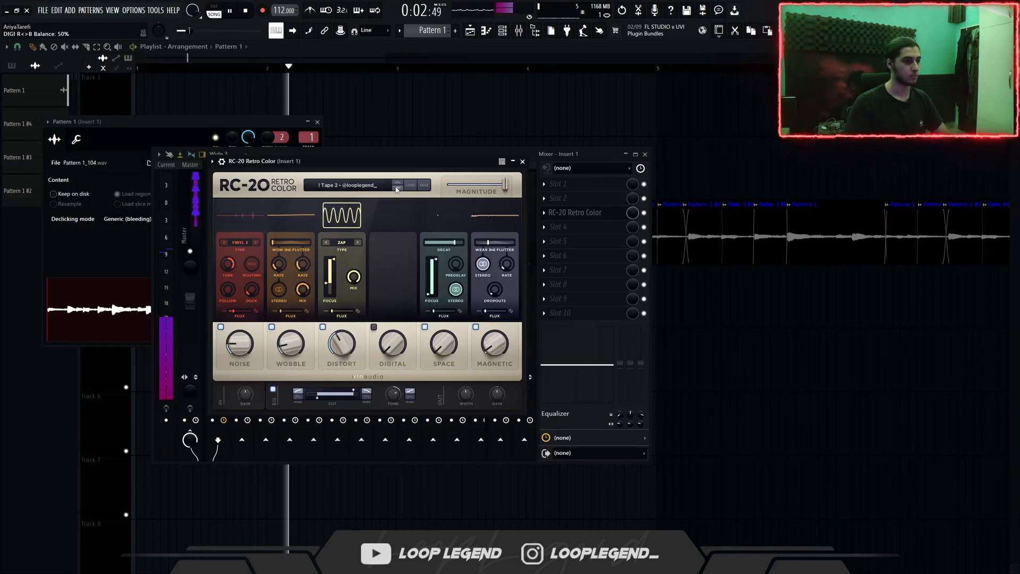
click(397, 189)
click(397, 189)
click(398, 183)
click(397, 182)
click(398, 182)
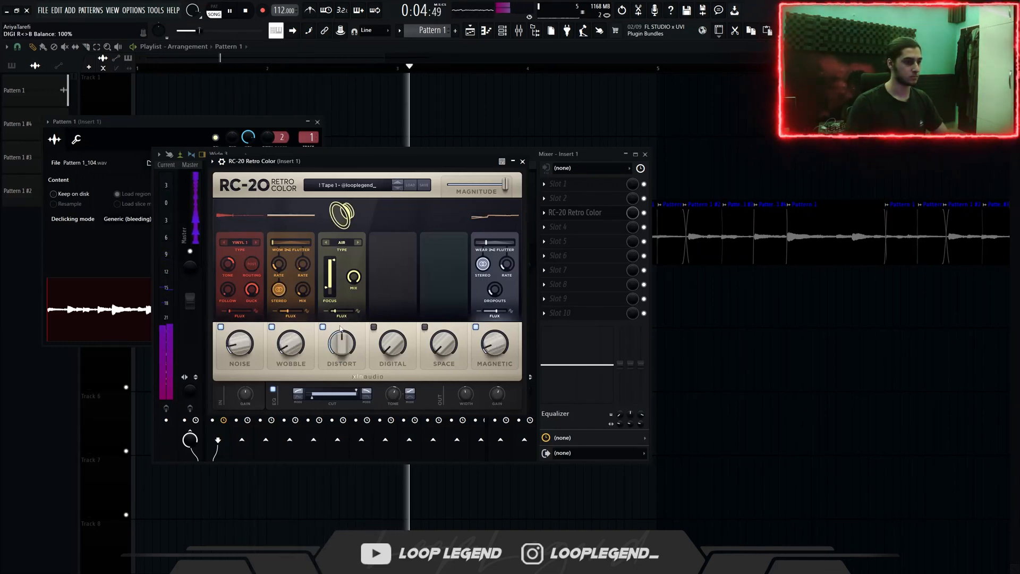
click(221, 327)
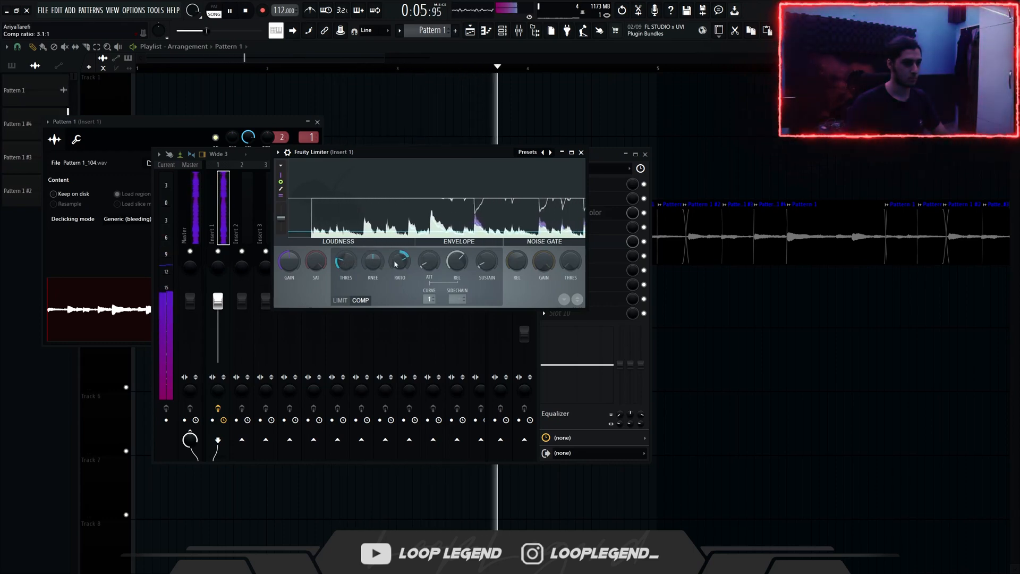
Step: Browse the SketchCassette II Classic Tape presets on Insert 1 and load Dusty Piano
click(597, 254)
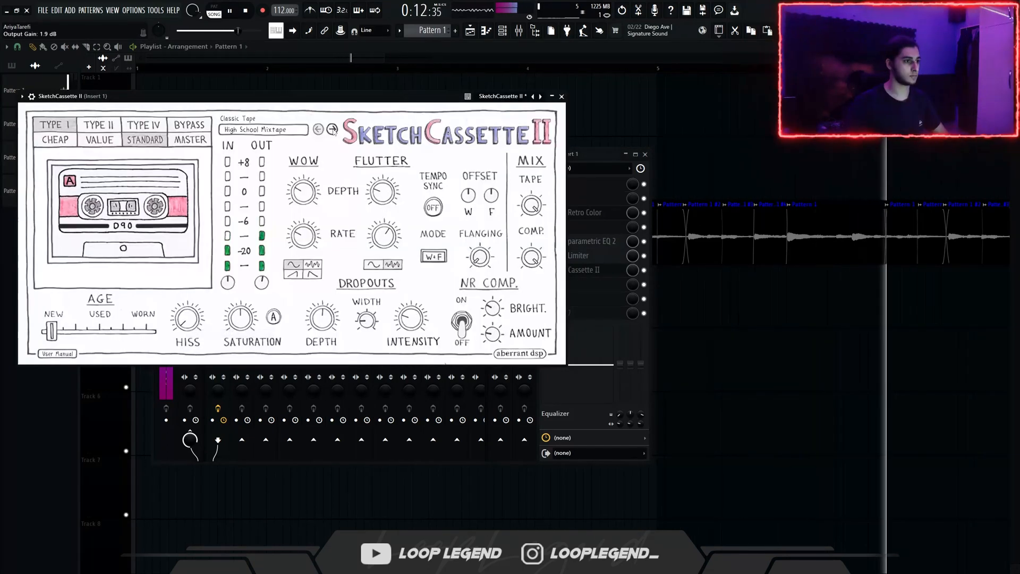
click(332, 129)
click(332, 130)
click(332, 129)
click(332, 129)
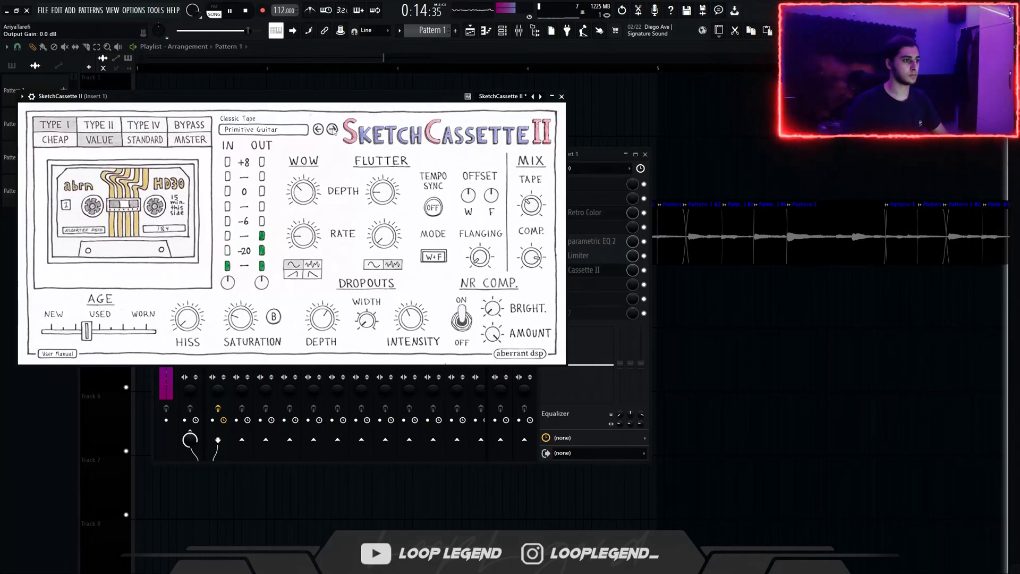
click(330, 127)
drag(355, 97, 465, 93)
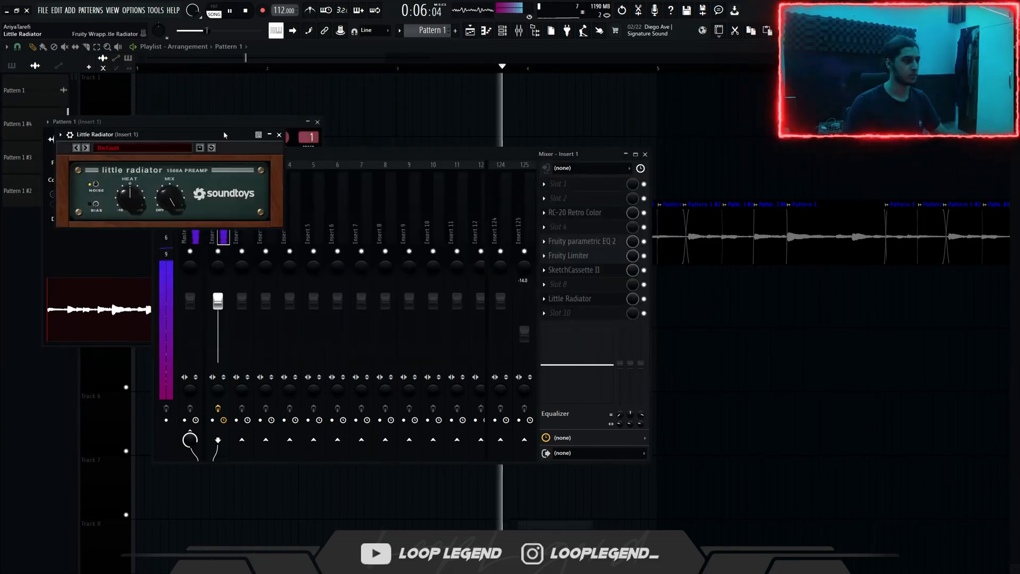
Step: Turn off the noise in Little Radiator on Insert 1 and close the plugin
drag(213, 135, 556, 183)
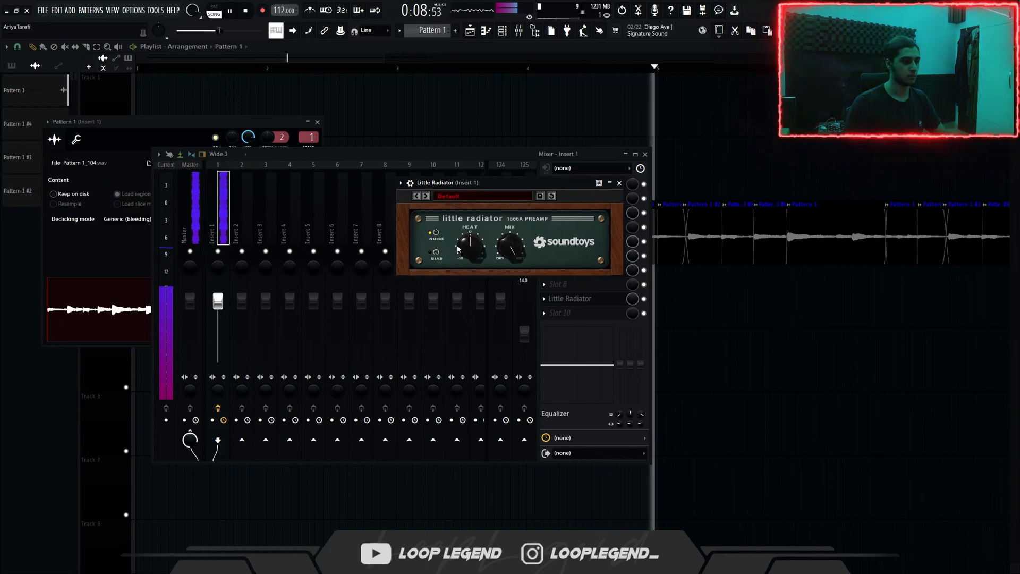
click(436, 232)
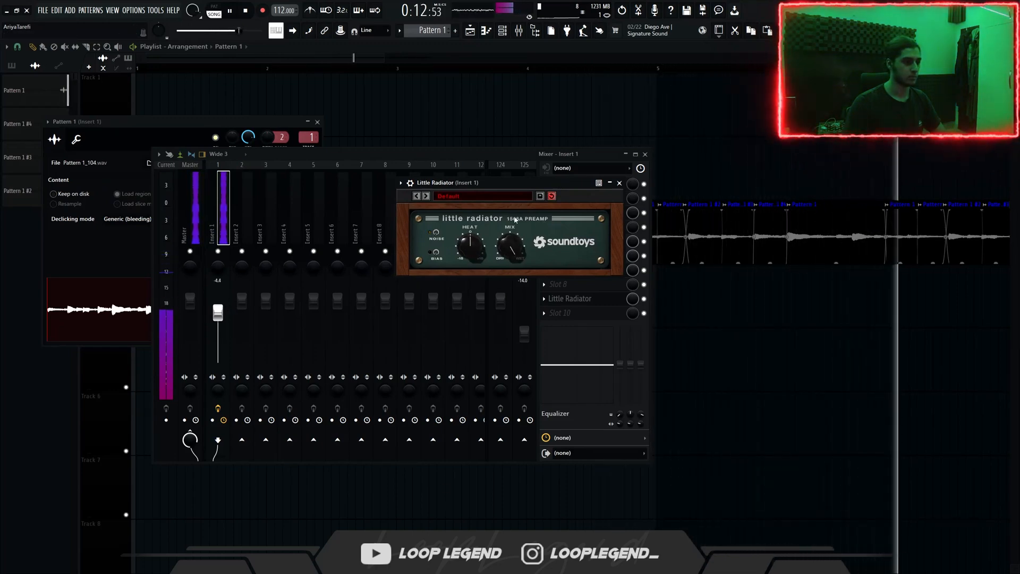
click(619, 183)
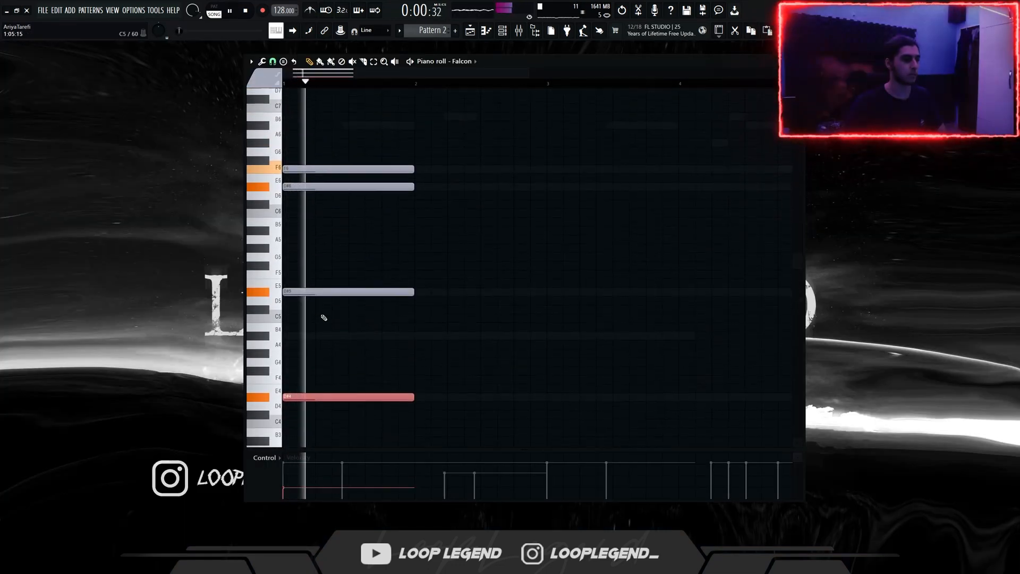
Step: Delete the lowest note, D#4, from the Falcon chord in Pattern 2
key(space)
right_click(365, 398)
scroll(355, 341, up, 2)
Step: Add an A#6 note above the Falcon chord, also trying a C7 note and removing it
key(space)
click(338, 233)
click(354, 216)
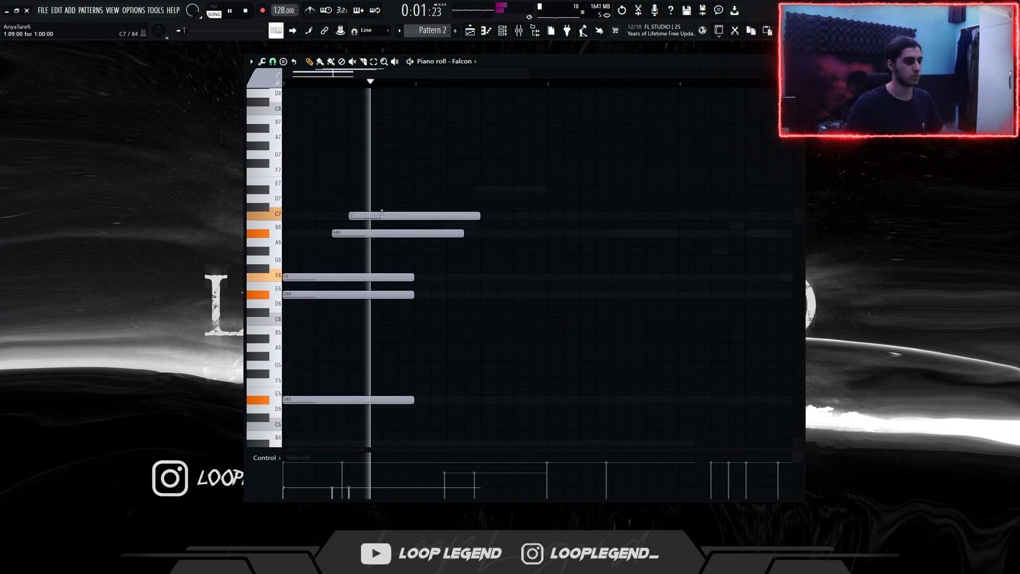
key(space)
right_click(386, 217)
Step: Transpose all the notes up one octave and move the A#7 note to start at 1:03:00
key(ctrl+Up)
drag(348, 217, 324, 219)
key(space)
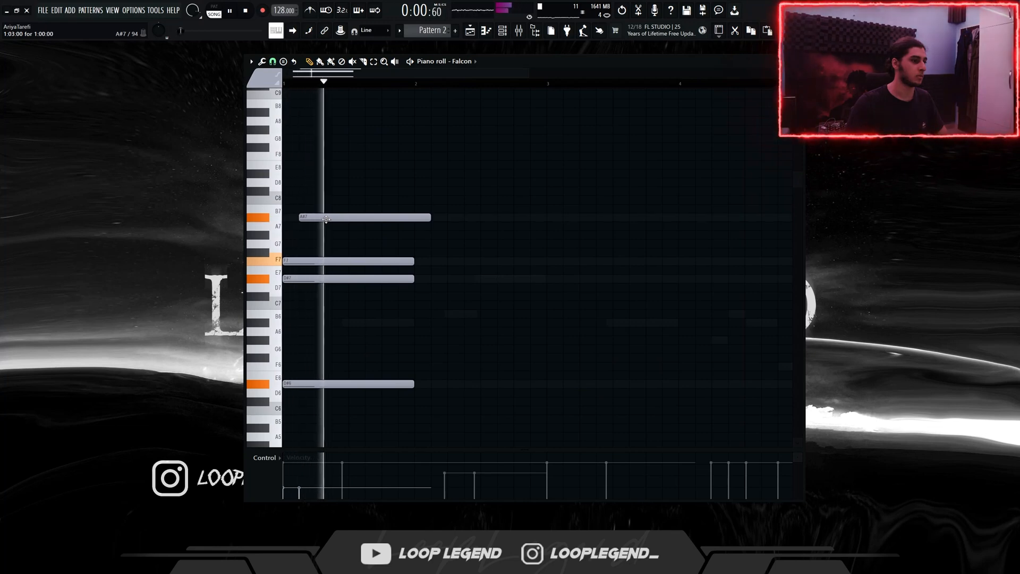
key(space)
Step: Add a second F7 note starting at step 7 of bar 1 and audition the pattern with and without it
key(space)
drag(355, 252, 323, 272)
key(space)
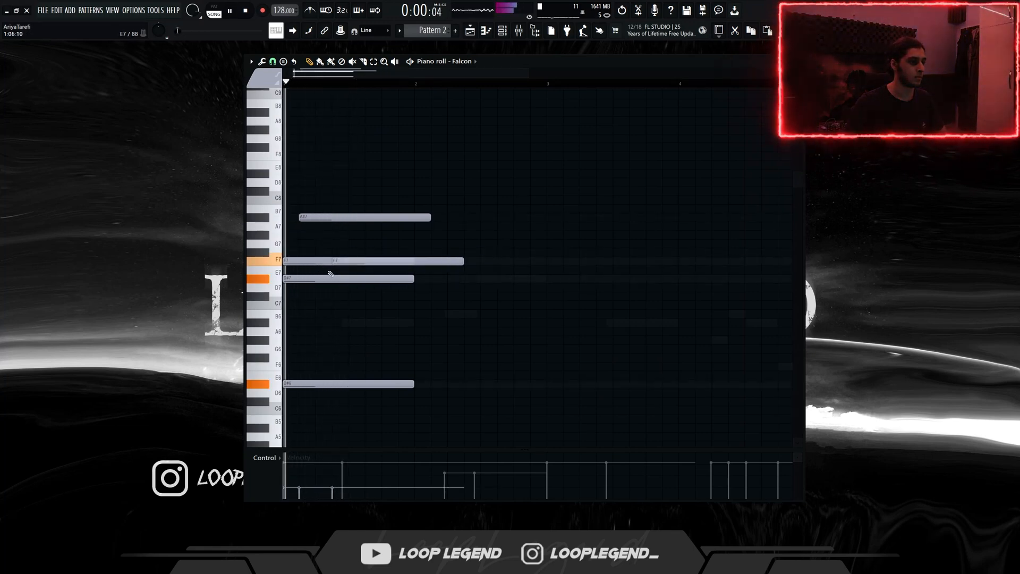
right_click(463, 261)
key(space)
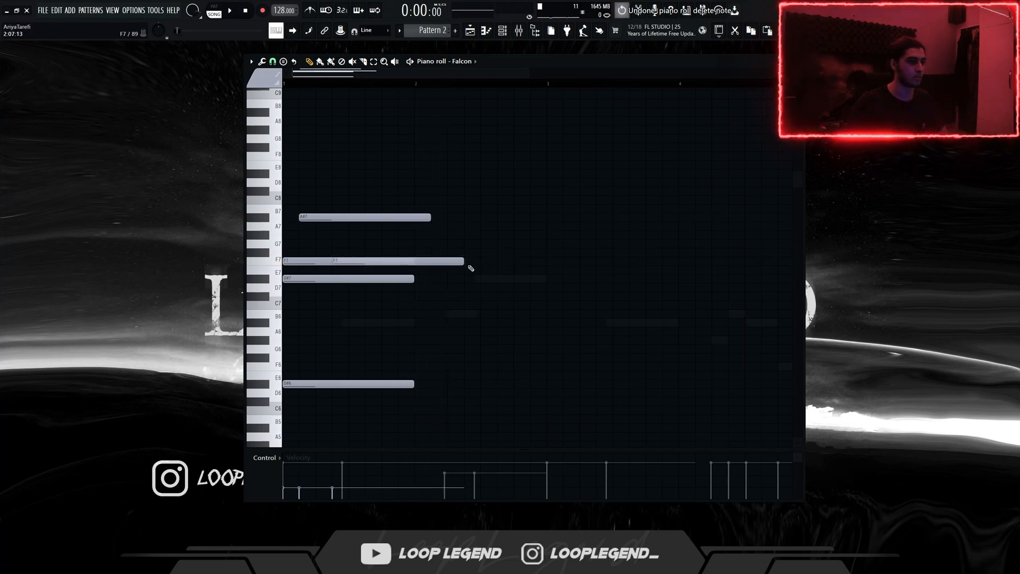
Step: Trim the overhanging A#7 and F7 notes to the end of bar 1, duplicate the phrase into bar 2, and deselect it
drag(432, 225, 413, 219)
key(space)
key(ctrl+b)
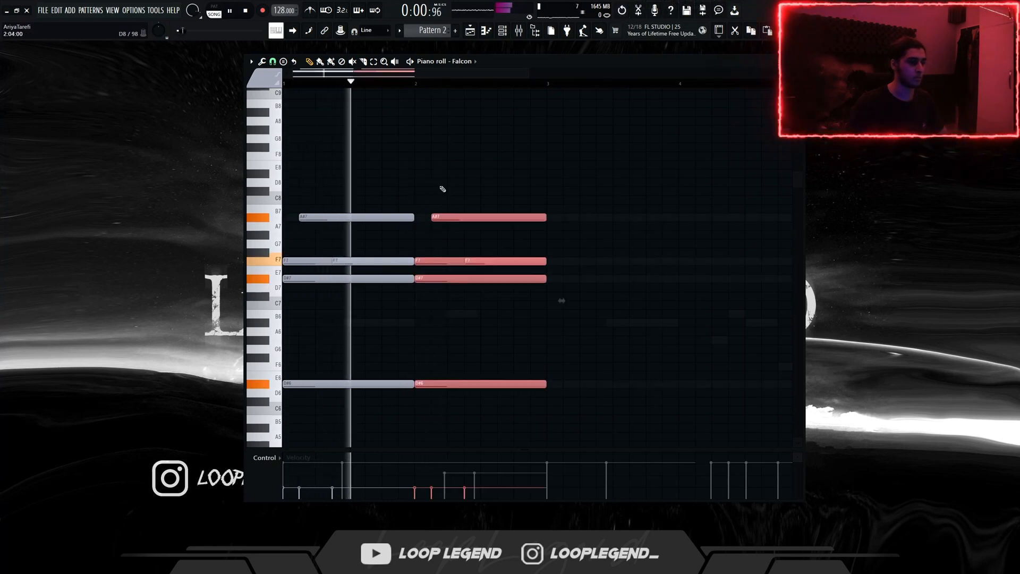
key(ctrl+d)
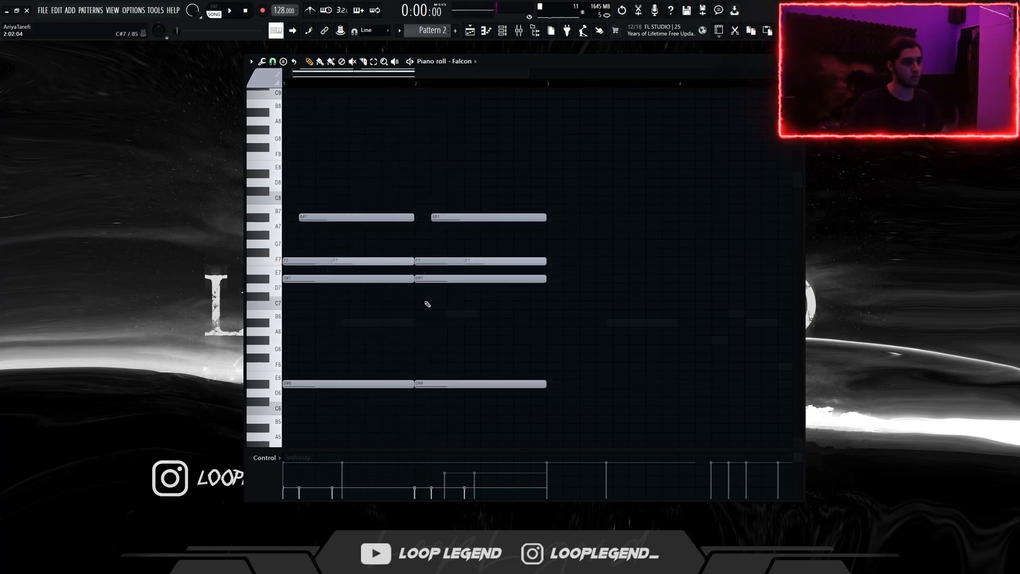
Step: Move the second phrase four steps later to start at step 5 of bar 2, and shorten its notes to about the bar's end
drag(462, 415, 481, 218)
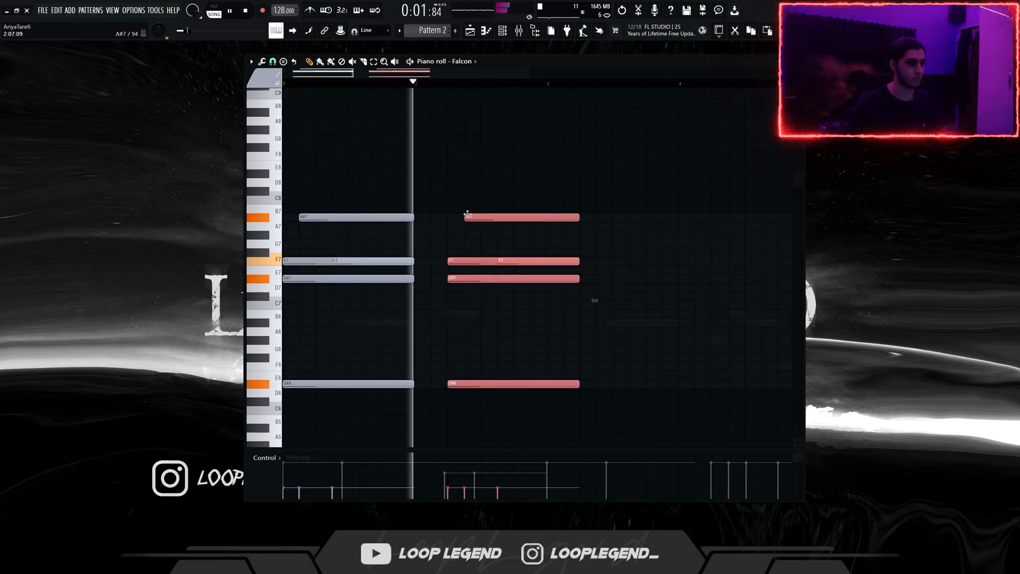
key(space)
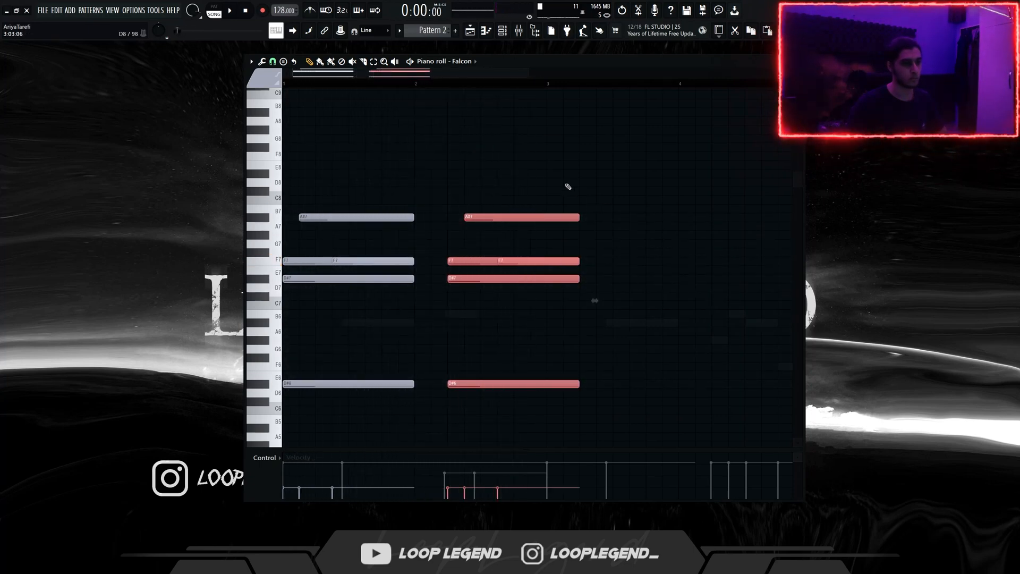
drag(564, 180, 553, 435)
key(space)
drag(584, 225, 542, 225)
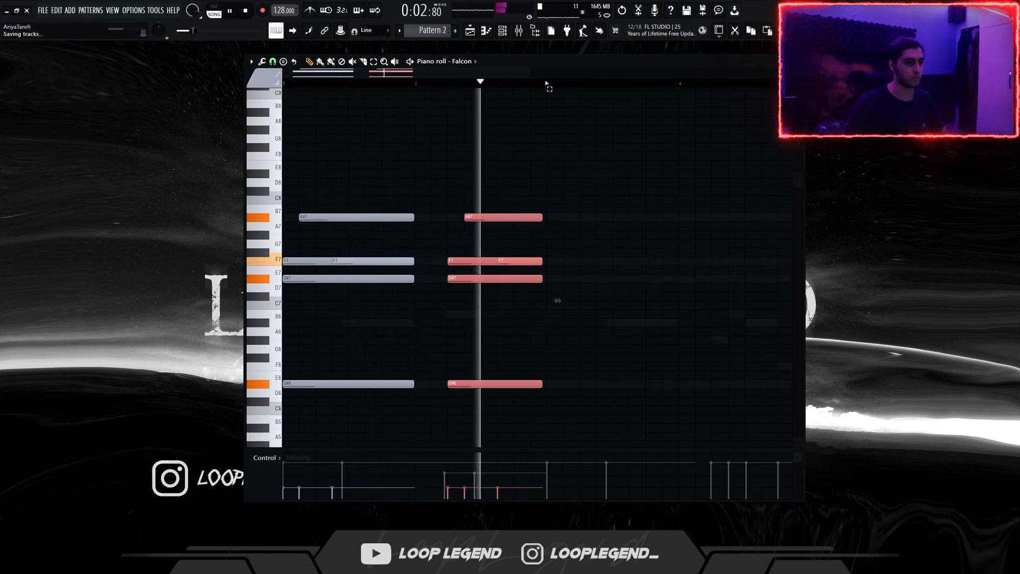
Step: Duplicate the first two bars of the Falcon pattern into bars 3 and 4, and deselect the notes
drag(547, 85, 39, 75)
key(ctrl+b)
scroll(318, 215, down, 2)
click(376, 200)
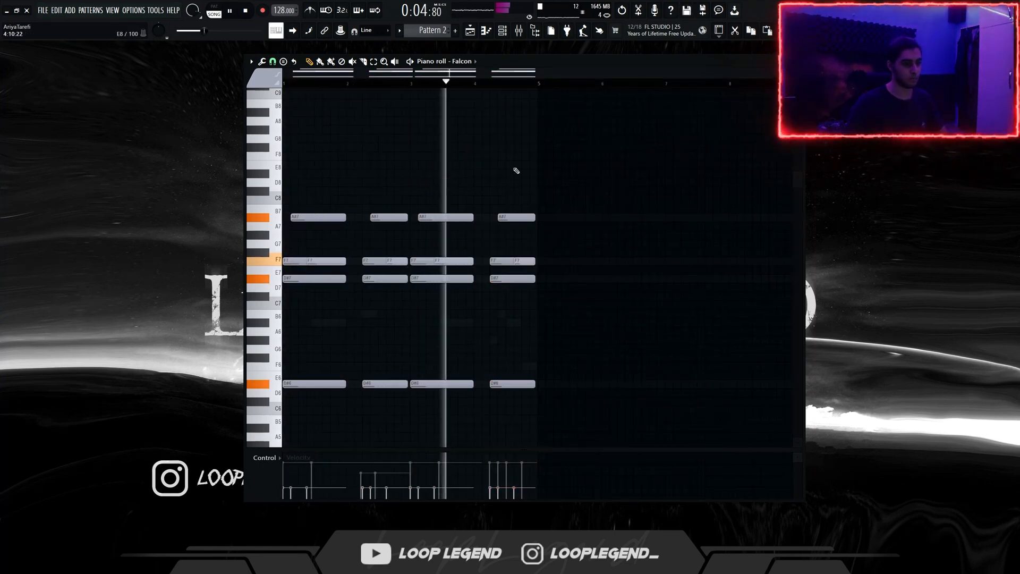
Step: Lower all Falcon notes one octave, and lower the last phrase's D#6 and D#5 notes to B5 and B4
key(F9)
right_click(298, 162)
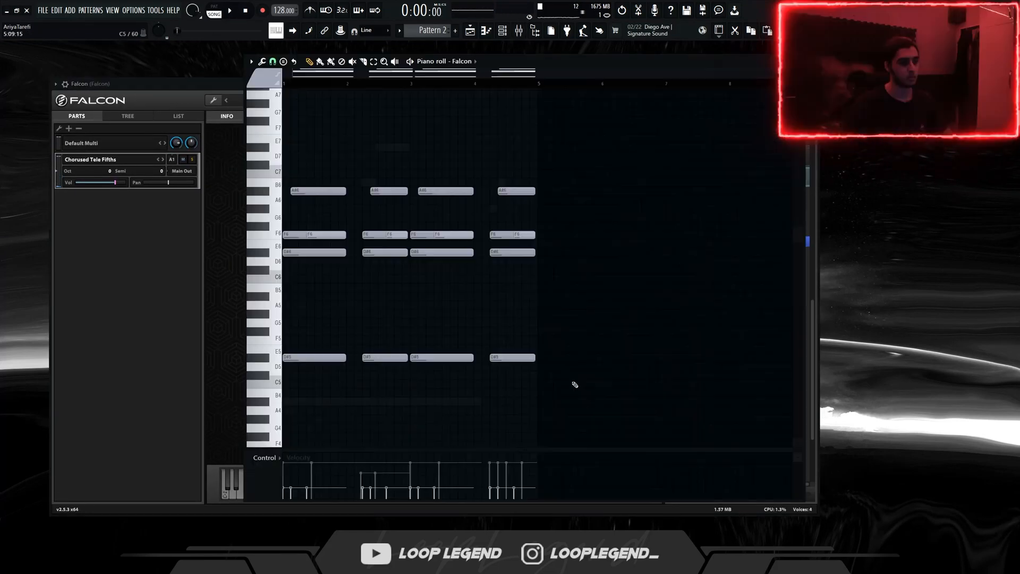
drag(568, 395, 491, 230)
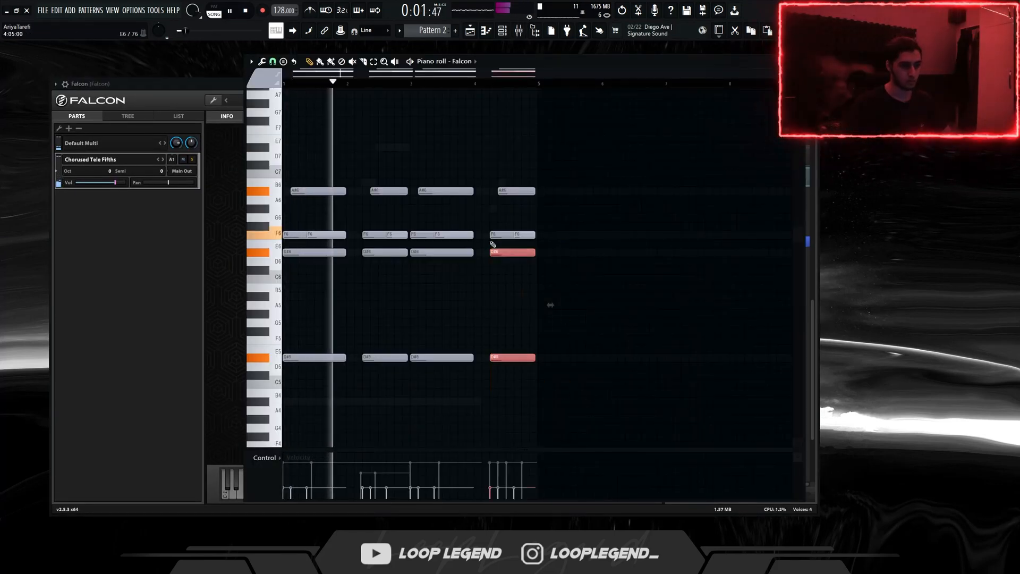
key(shift+Down)
key(shift+Down)
key(shift+Down)
key(shift+Down)
scroll(489, 242, down, 3)
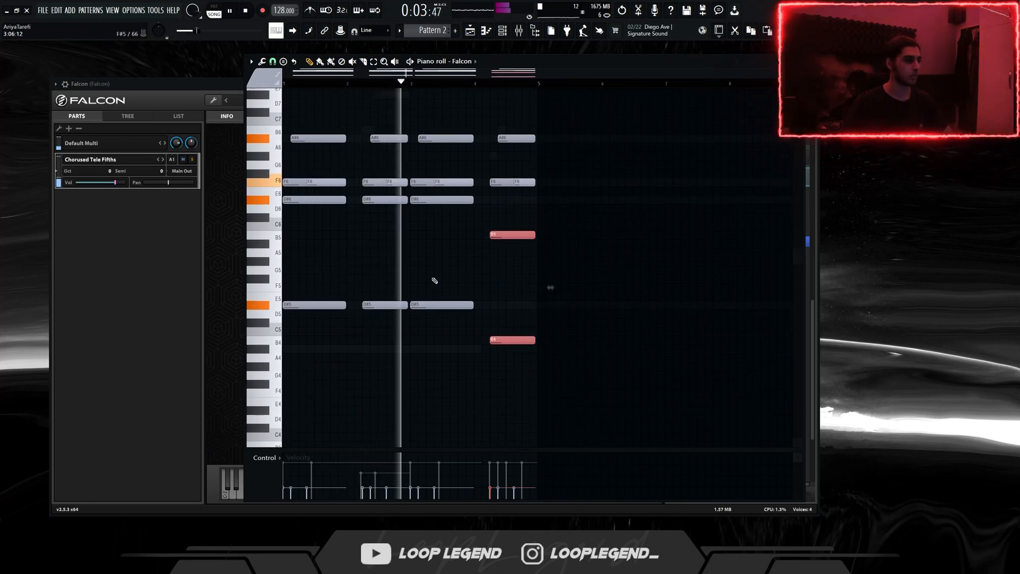
key(shift+Down)
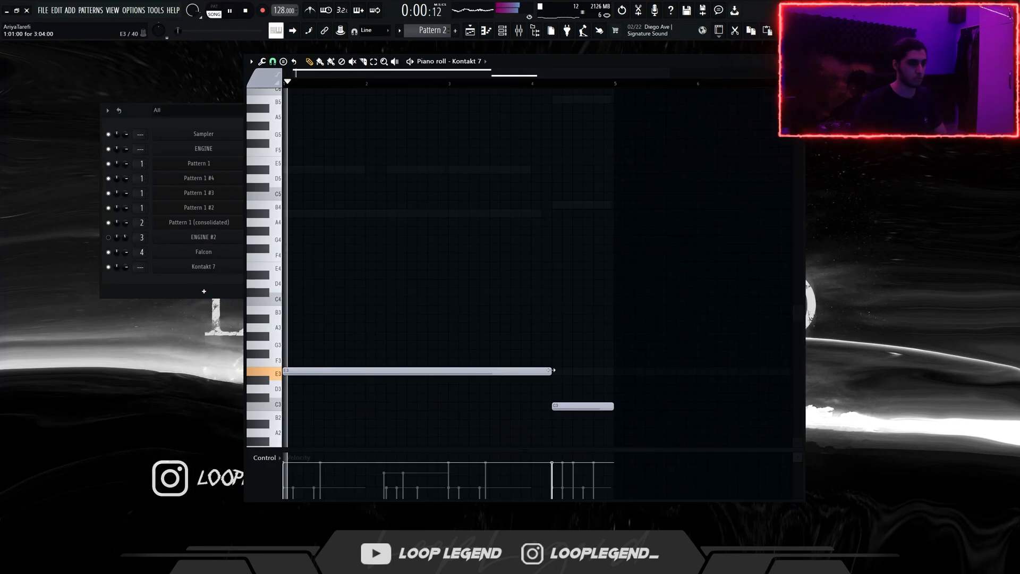
Step: Shorten the long E3 note in the Kontakt 7 piano roll to the end of bar 3 and audition the pattern
scroll(531, 351, down, 4)
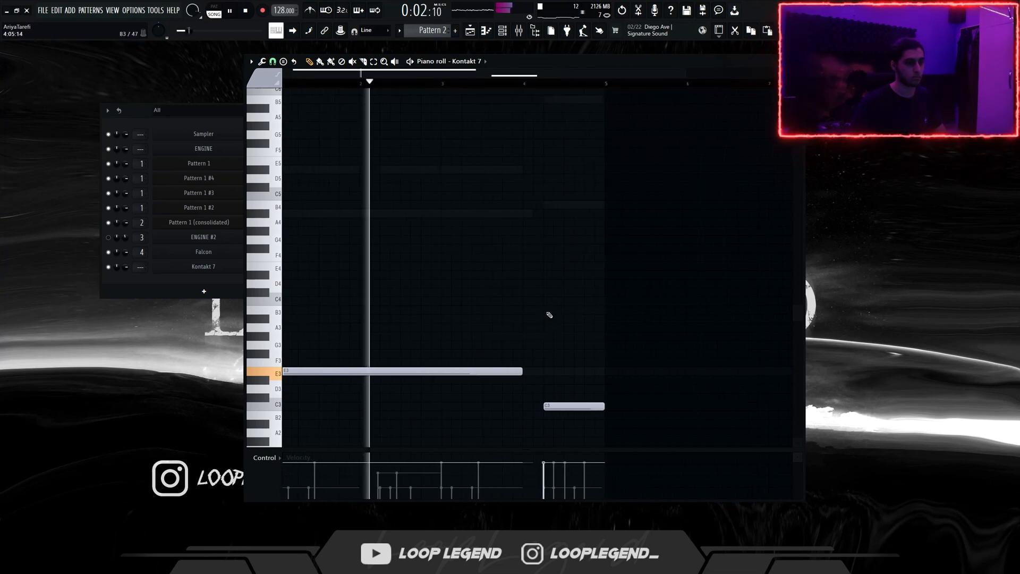
drag(439, 222, 485, 221)
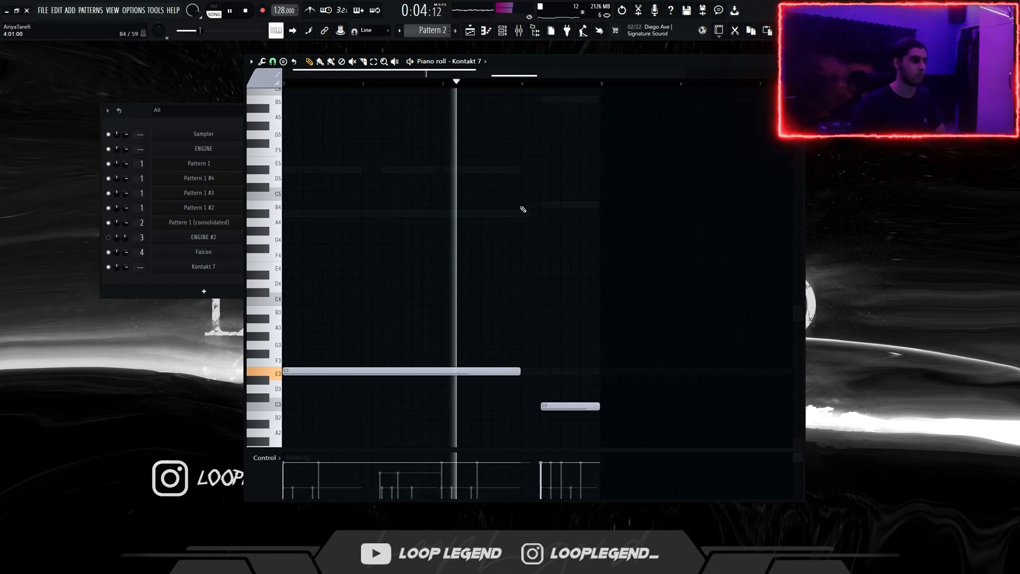
scroll(521, 209, up, 4)
scroll(522, 209, down, 3)
scroll(520, 210, down, 1)
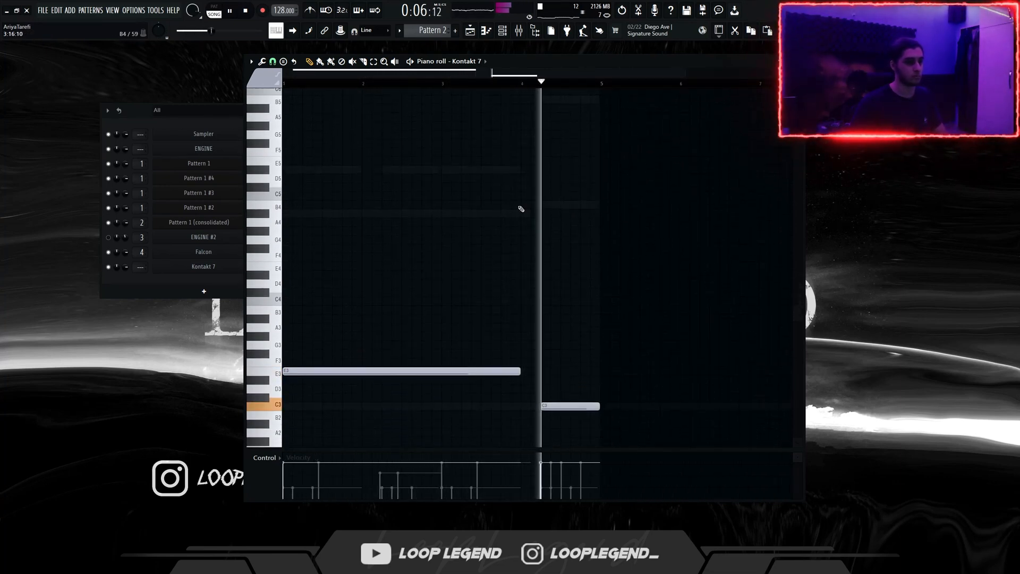
scroll(507, 209, down, 3)
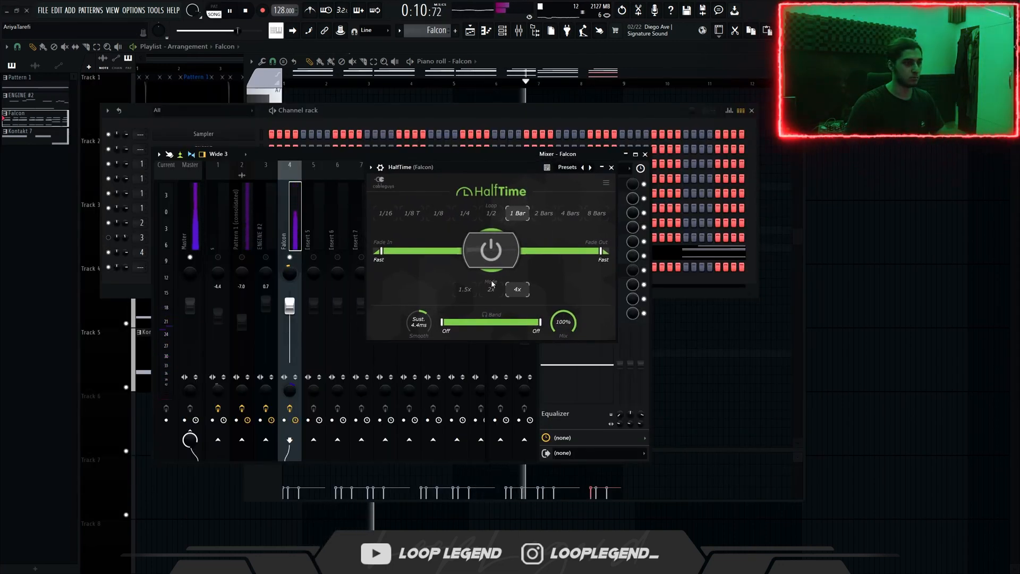
Step: Close HalfTime and open the Fruity parametric EQ 2 placed after the H910 Dual Harmonizer on the Falcon mixer track
key(F9)
key(Escape)
key(F9)
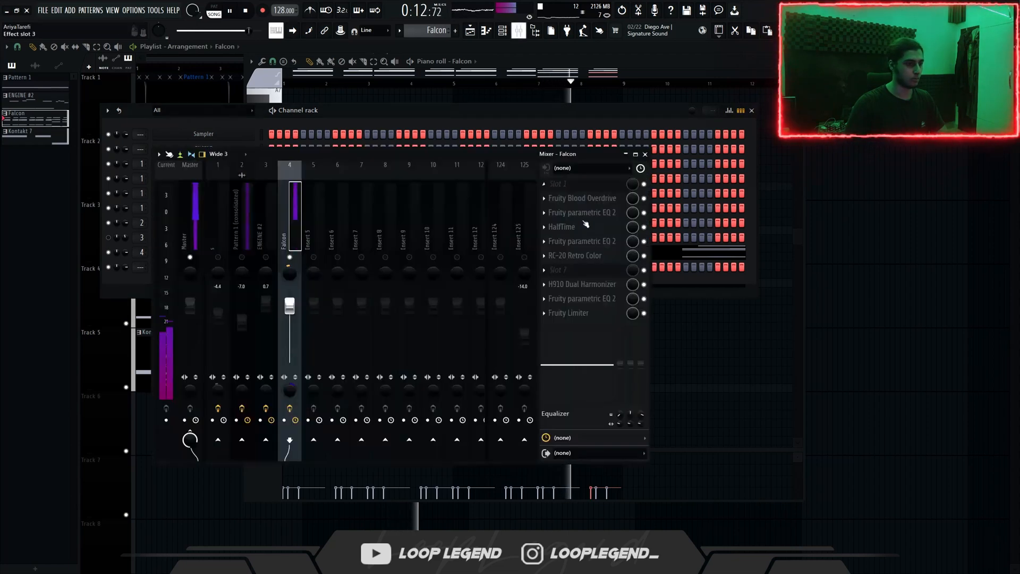
click(581, 301)
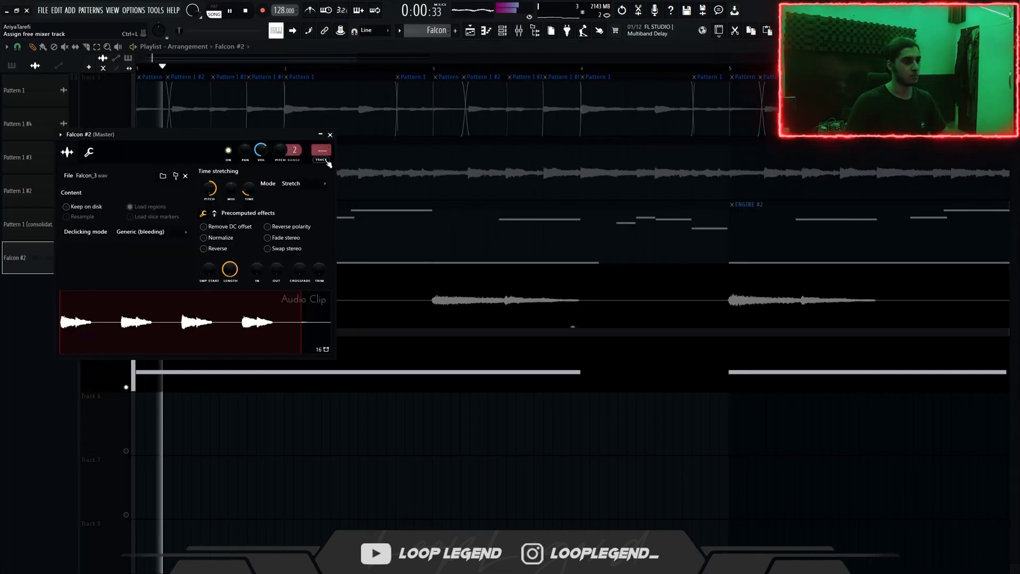
Step: Assign the Falcon #2 audio clip to a free mixer track
key(Escape)
double_click(198, 294)
key(Escape)
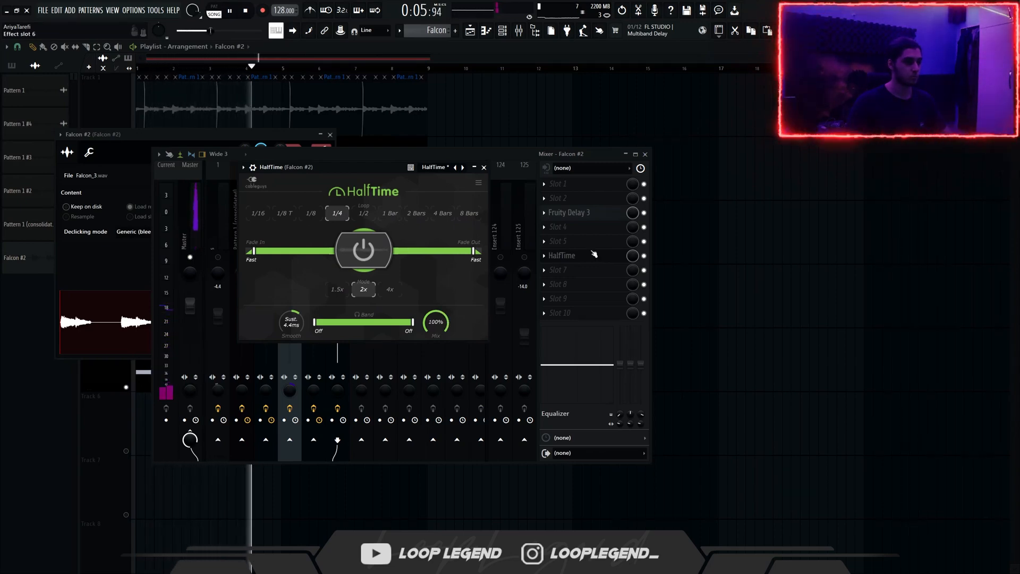
Step: Load an Illumination patch from the NADA Meditation Pads into ENGINE #3
mouse_move(390, 271)
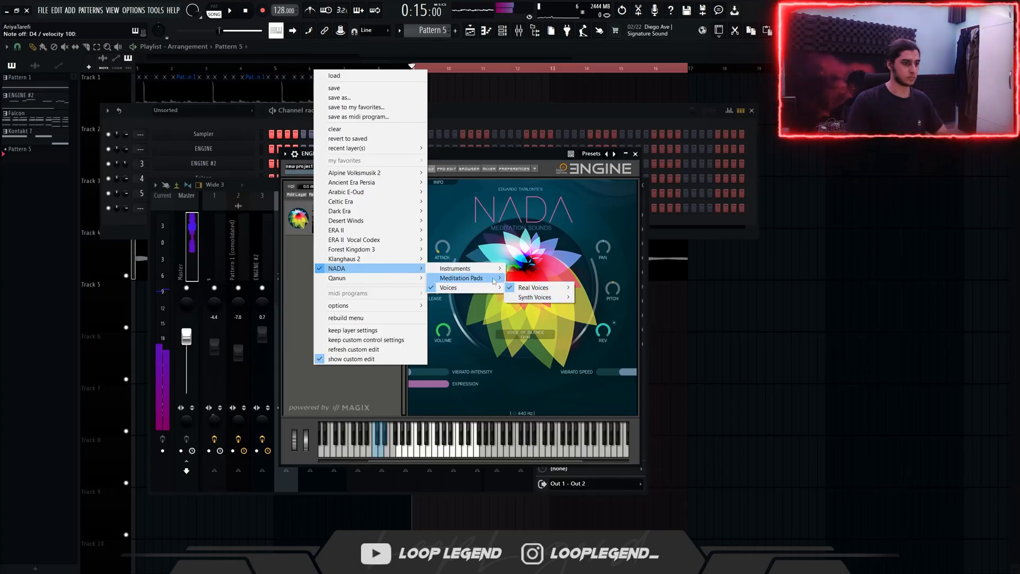
mouse_move(494, 281)
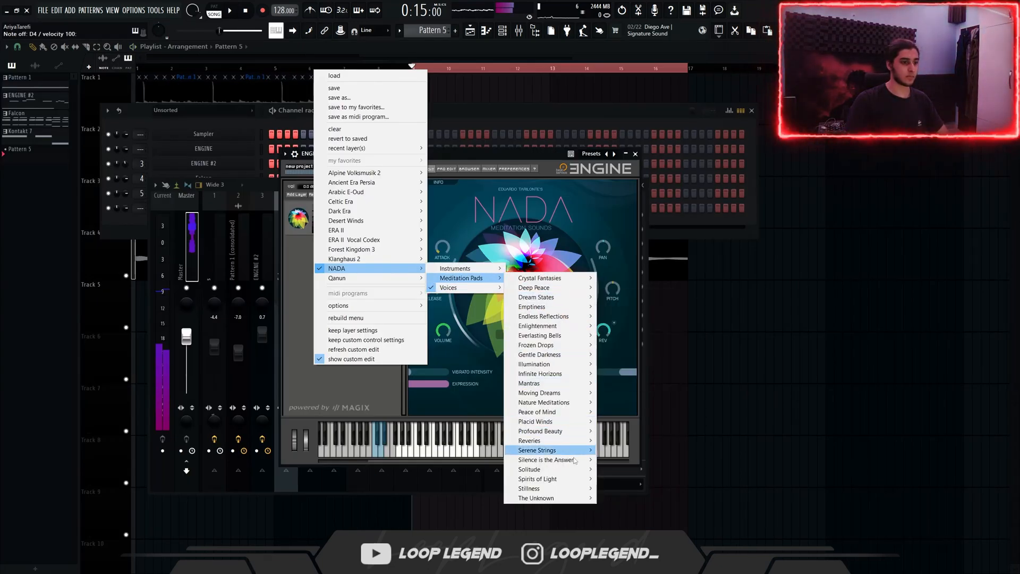
mouse_move(549, 424)
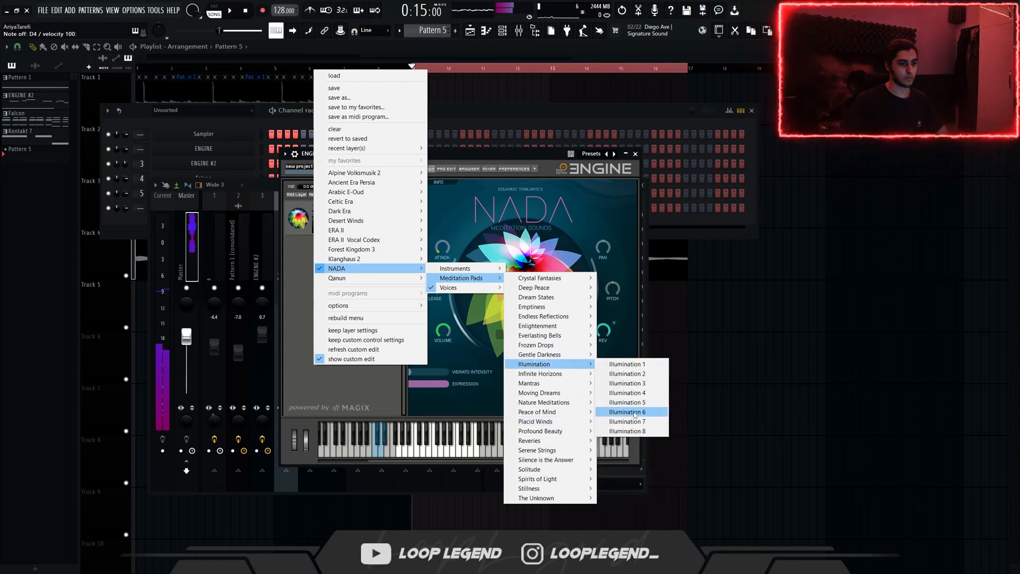
click(620, 414)
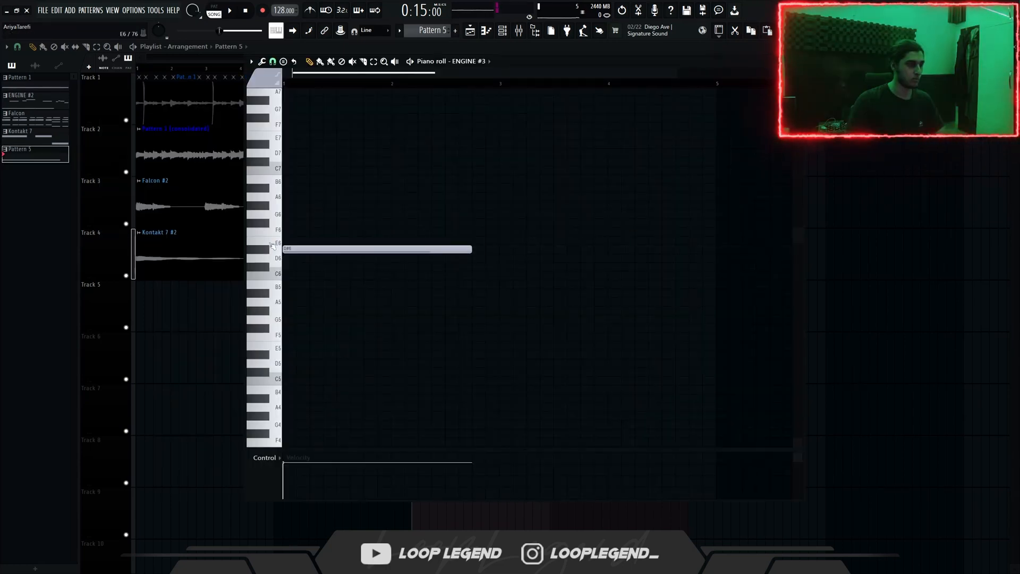
Step: Extend the three notes of the ENGINE #3 chord to the end of bar 2
scroll(279, 234, up, 3)
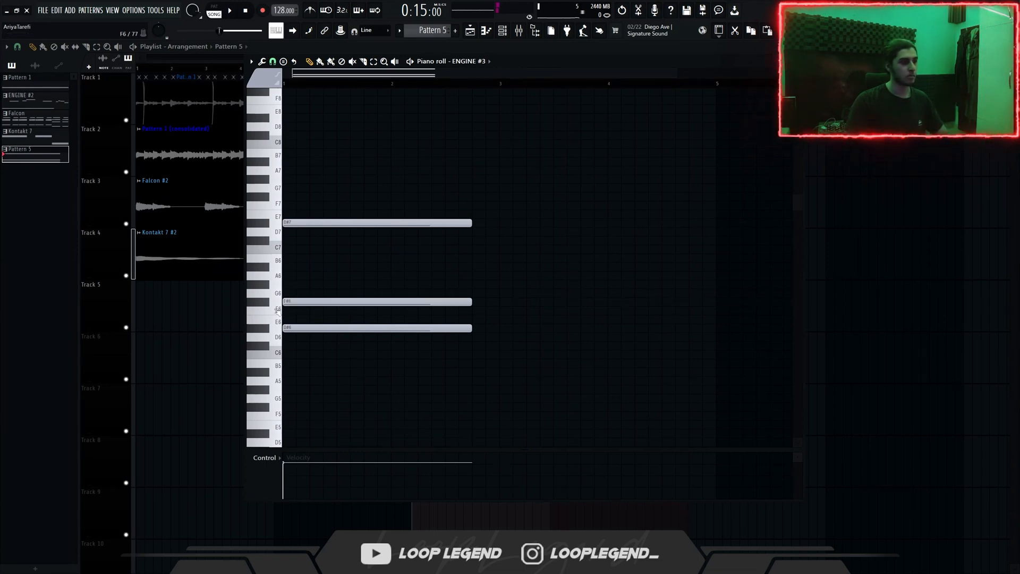
key(space)
drag(534, 357, 361, 166)
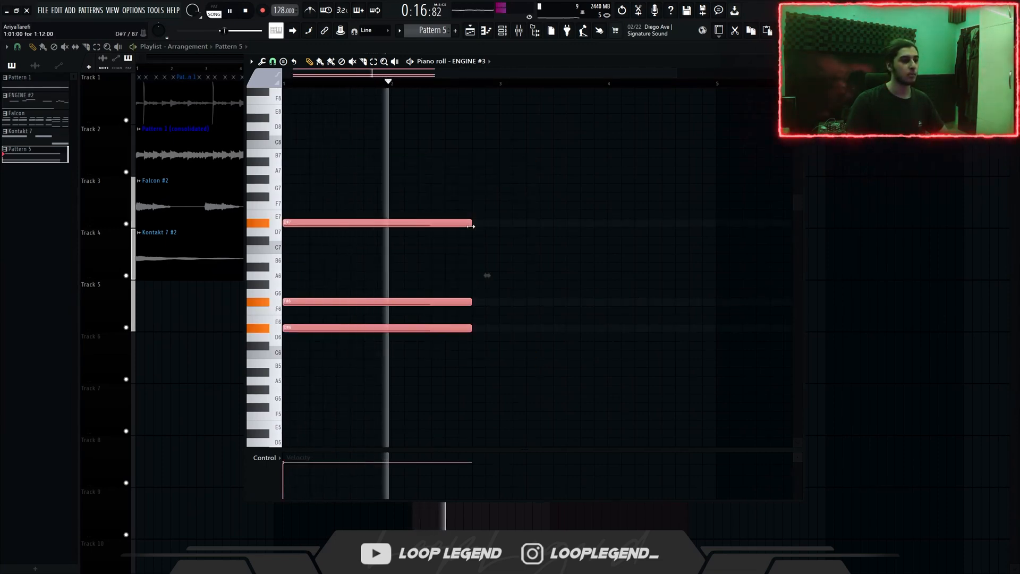
drag(471, 223, 499, 223)
scroll(343, 428, down, 1)
key(space)
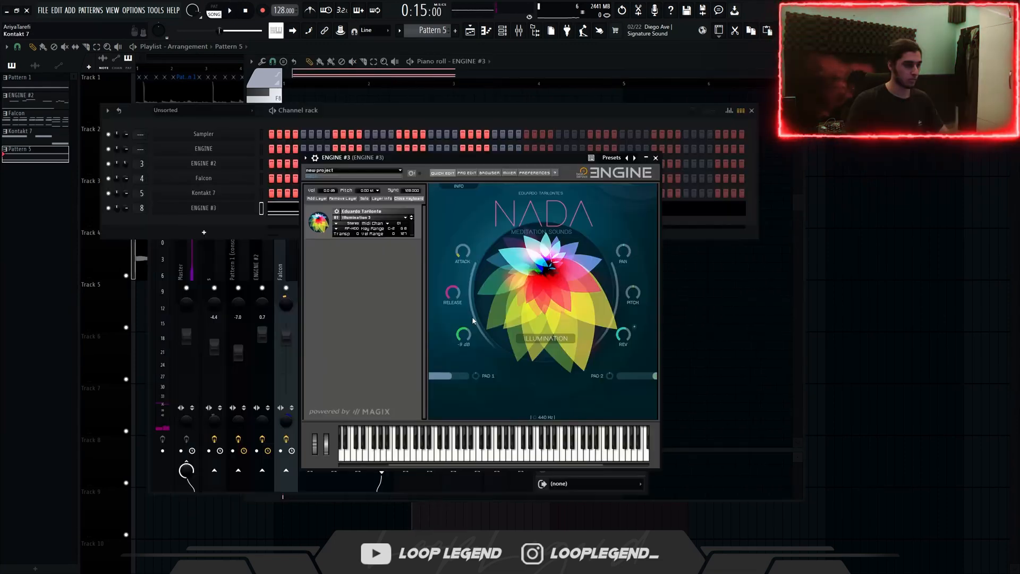
Step: Add Fruity parametric EQ 2 to the ENGINE #3 mixer track with the 01 Low Cut + High Cut preset and close its window
key(Escape)
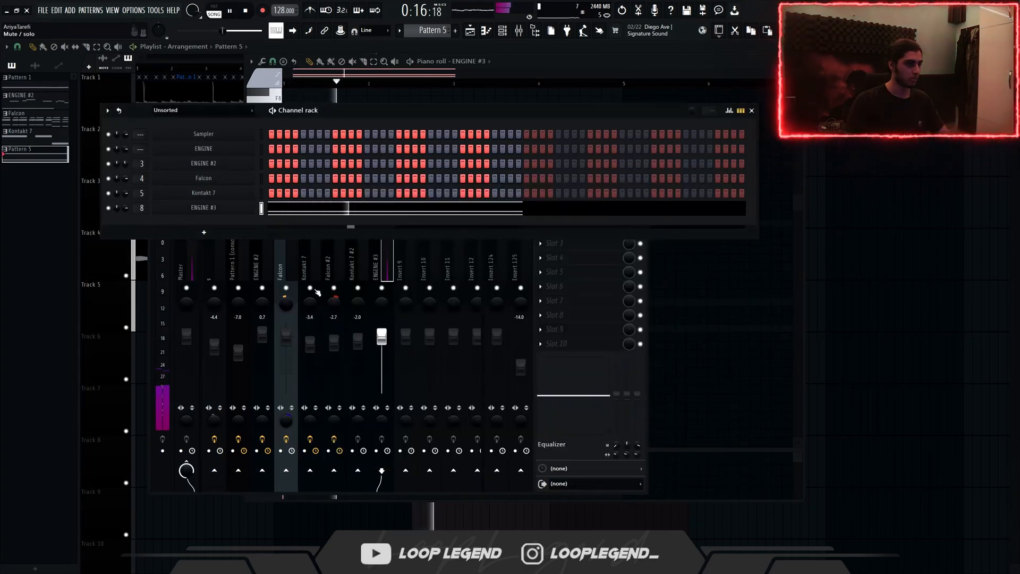
key(Escape)
click(563, 214)
click(313, 404)
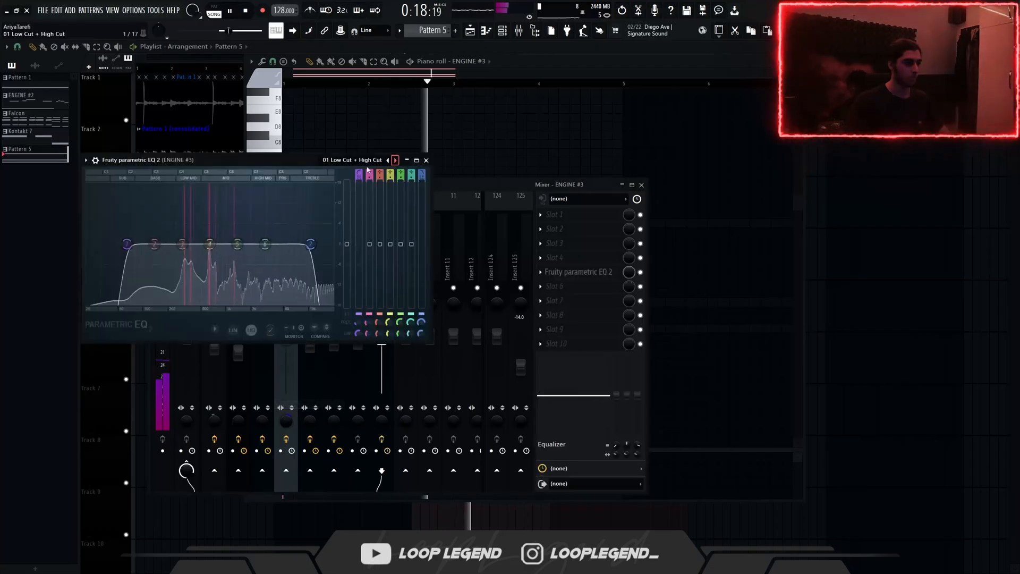
key(Escape)
key(Escape)
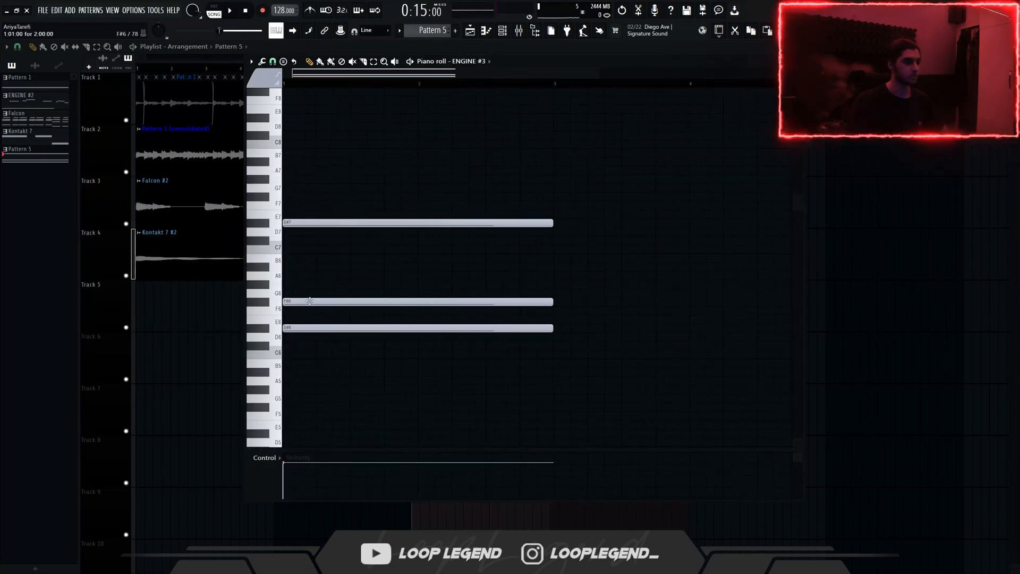
Step: Replace the F#6 note of the ENGINE #3 chord with a two-bar G#6 note and audition the chord
drag(297, 312, 297, 313)
key(space)
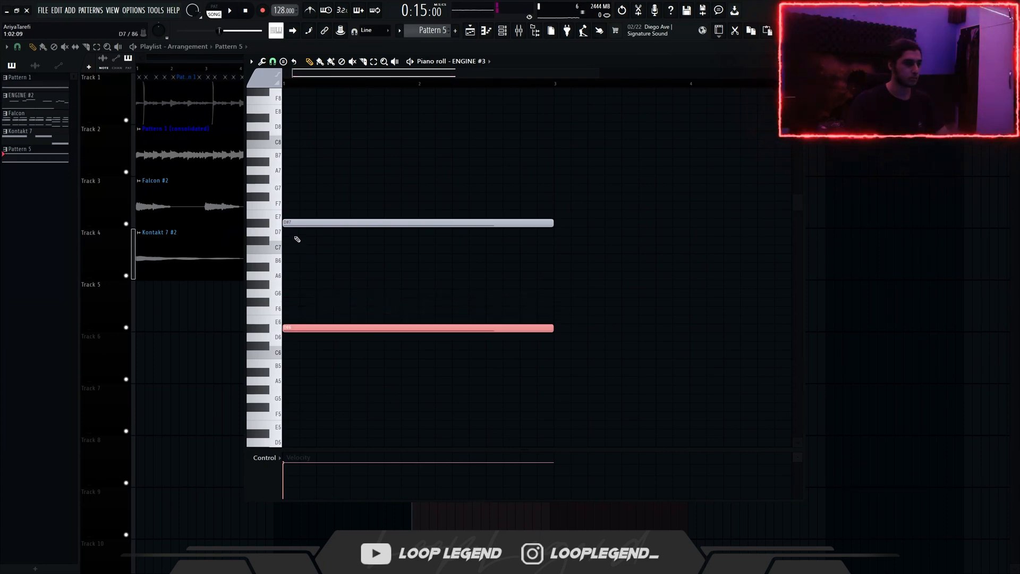
key(Up)
key(Up)
key(Up)
key(space)
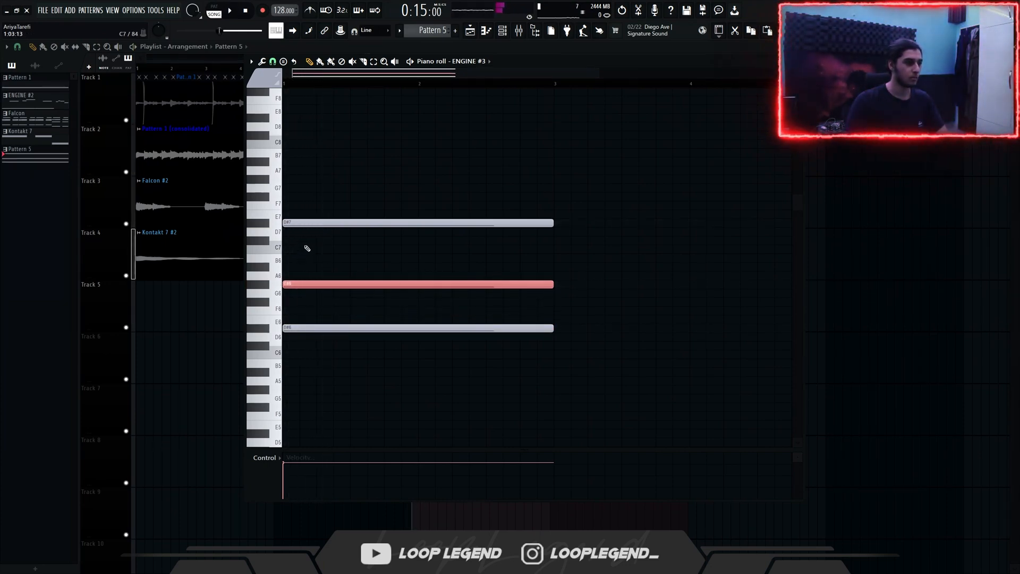
Step: Add a two-bar A#7 note at the top of the ENGINE #3 chord, audition it and deselect the note
drag(300, 258, 257, 265)
key(ctrl+Up)
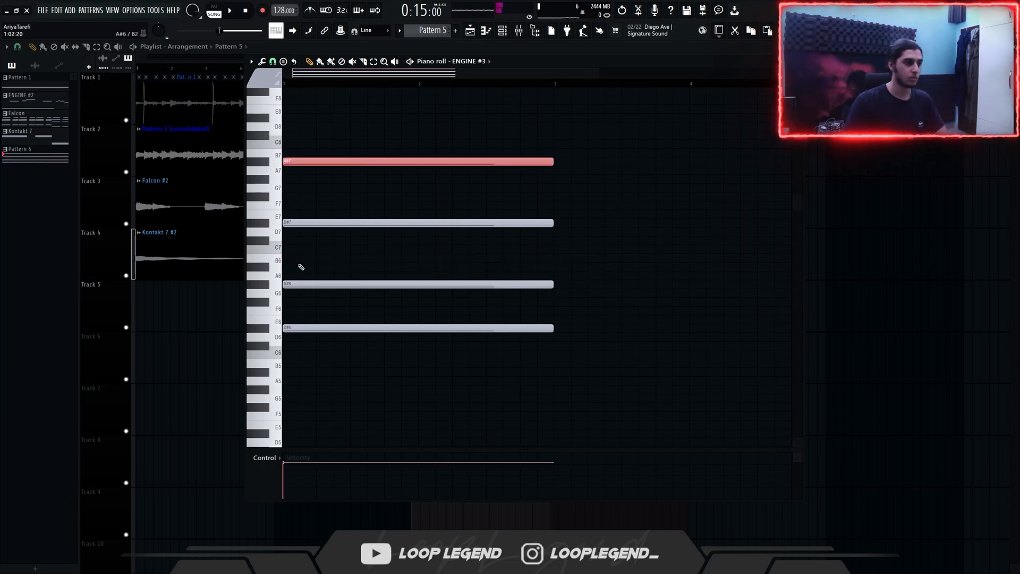
key(space)
key(ctrl+d)
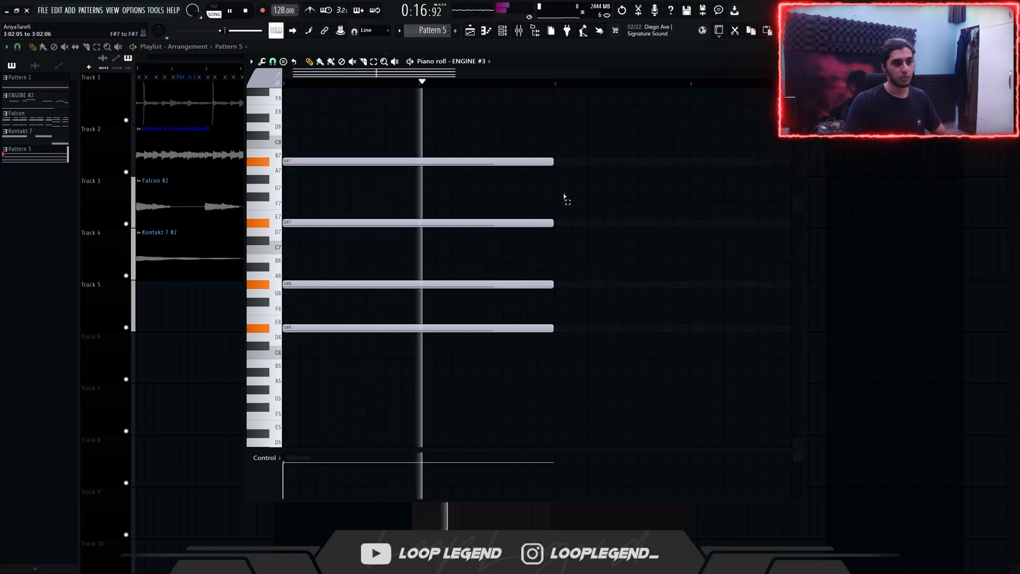
Step: Duplicate the chord into bars 3 and 4, and lower the copy's D#7 note to A#6
key(ctrl+b)
key(ctrl+d)
key(space)
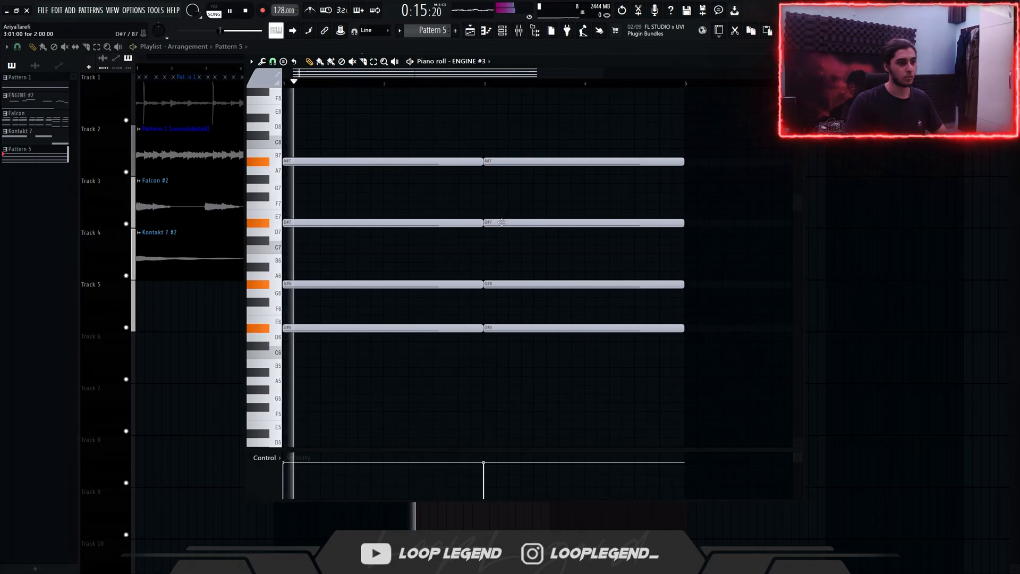
drag(501, 223, 498, 271)
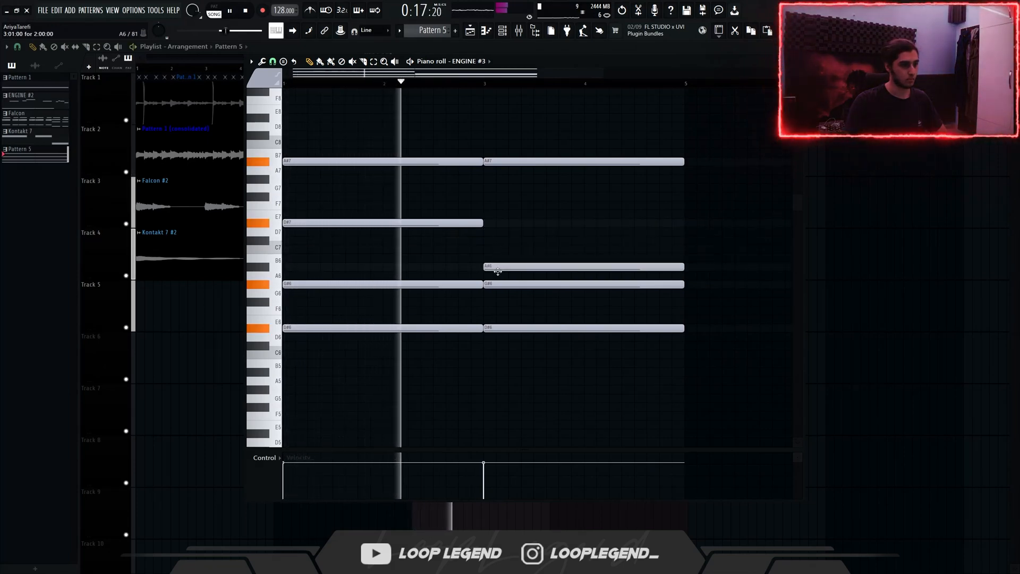
Step: Duplicate the four-bar chord progression into bars 5 to 8
scroll(497, 284, down, 1)
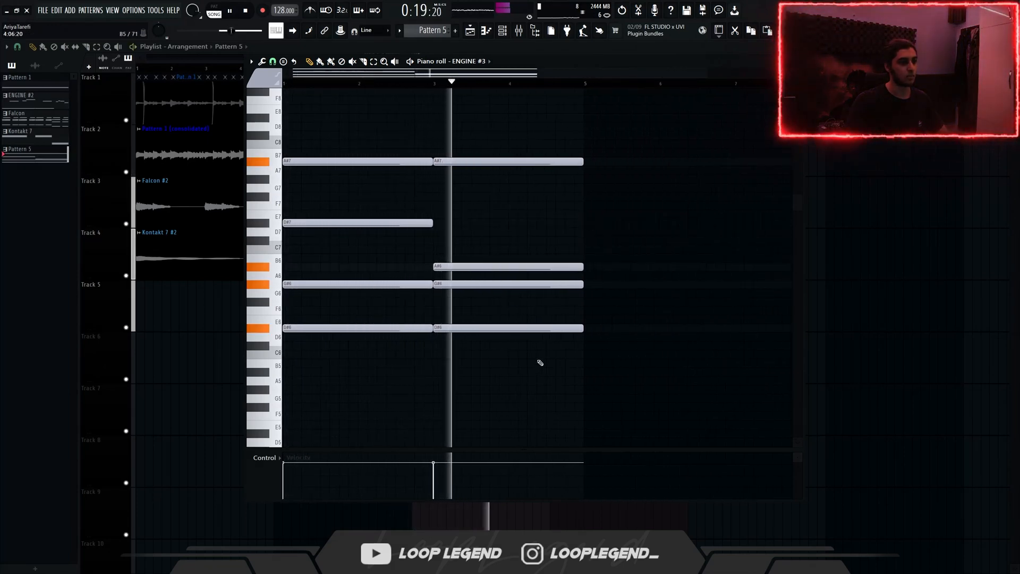
scroll(529, 392, down, 1)
key(ctrl+b)
scroll(615, 368, down, 1)
Step: Lower the D#6 note of the last chord to B5, audition it and deselect the note
drag(615, 367, 569, 298)
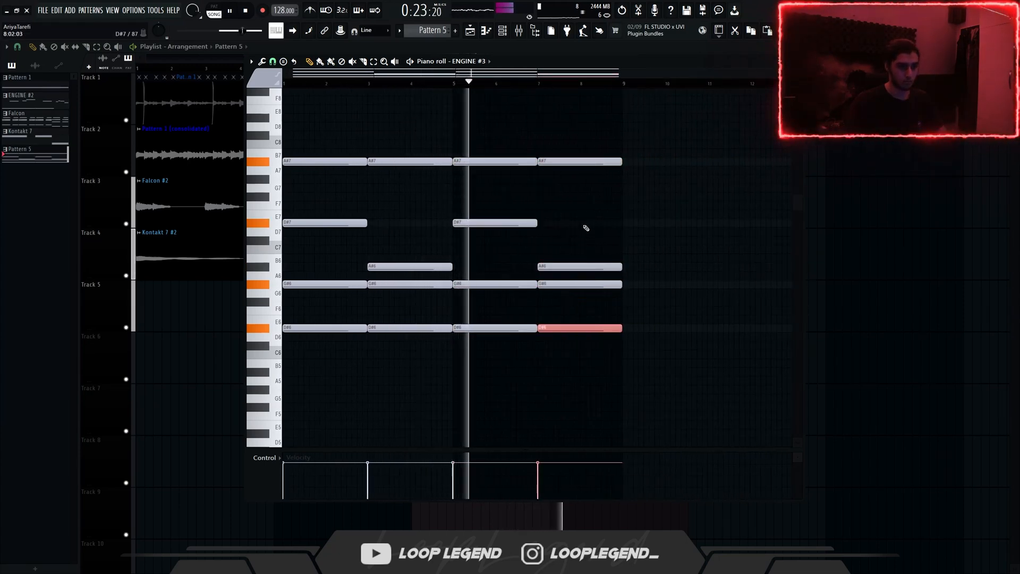
key(shift+Down)
key(shift+Down)
key(shift+Down)
key(shift+Down)
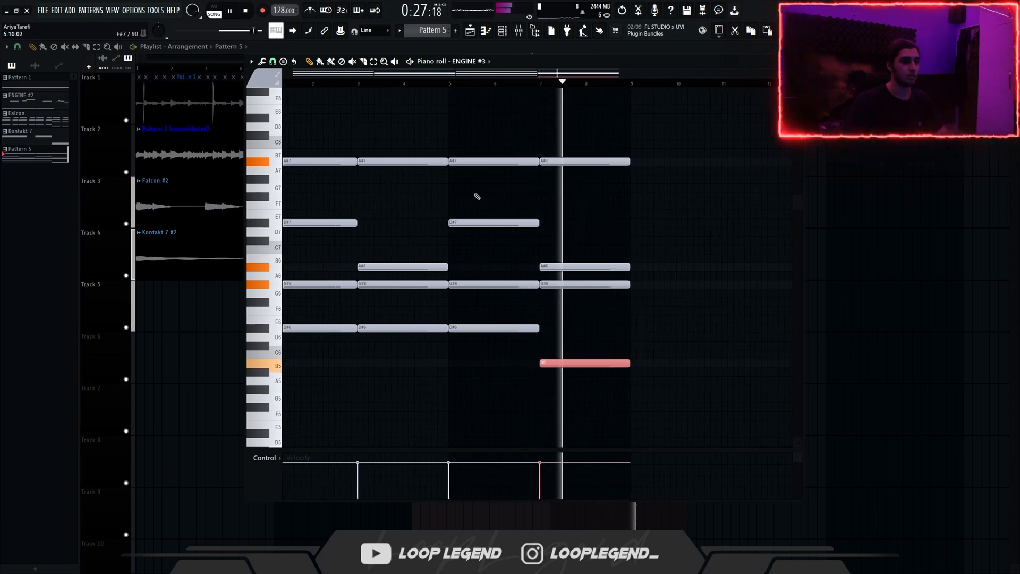
drag(540, 195, 555, 206)
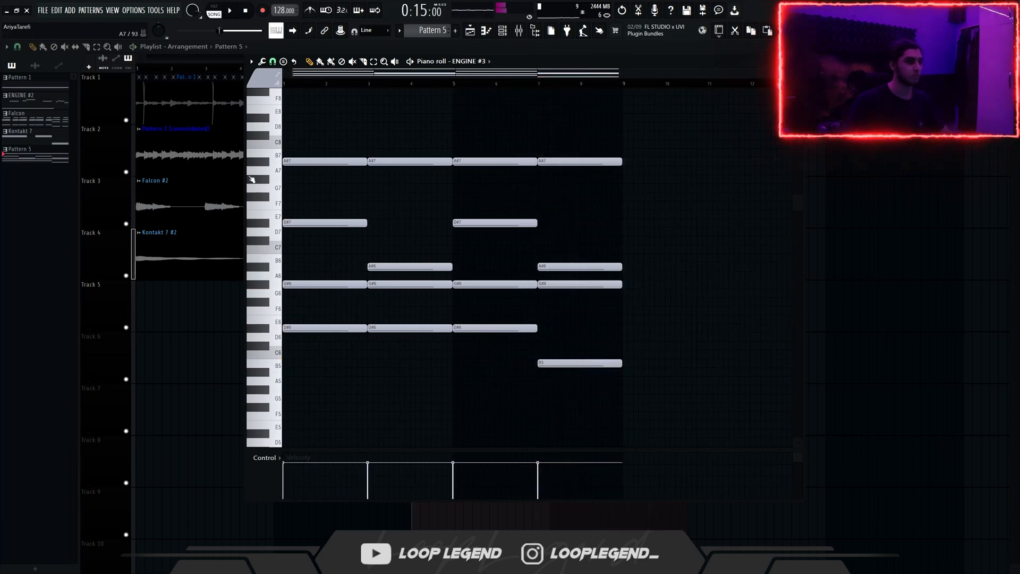
Step: Stagger the first ENGINE #3 chord: start D#7 half a bar in, and lower the top note to A#6, starting at bar 2
scroll(260, 184, up, 4)
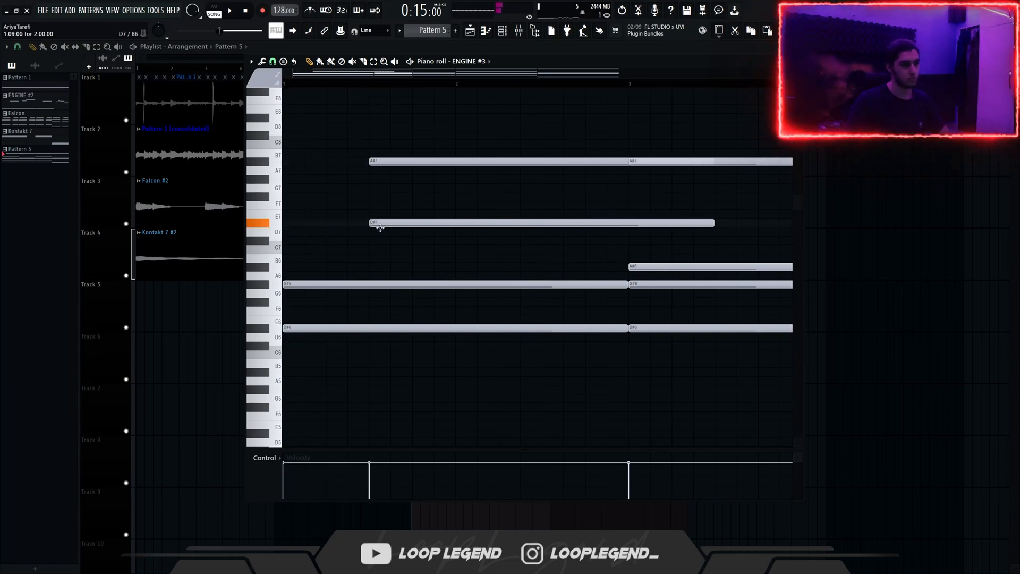
key(space)
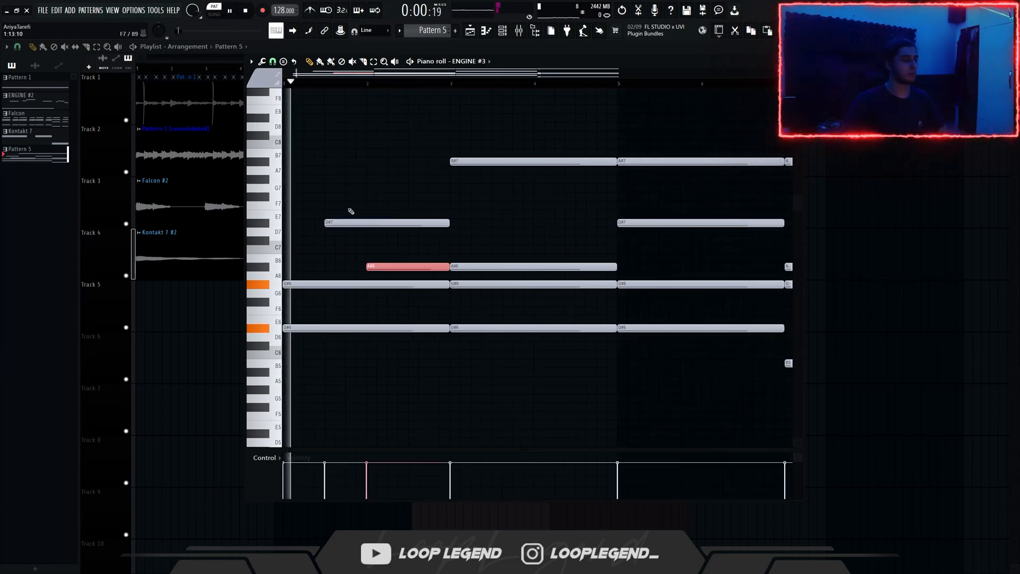
scroll(356, 233, up, 1)
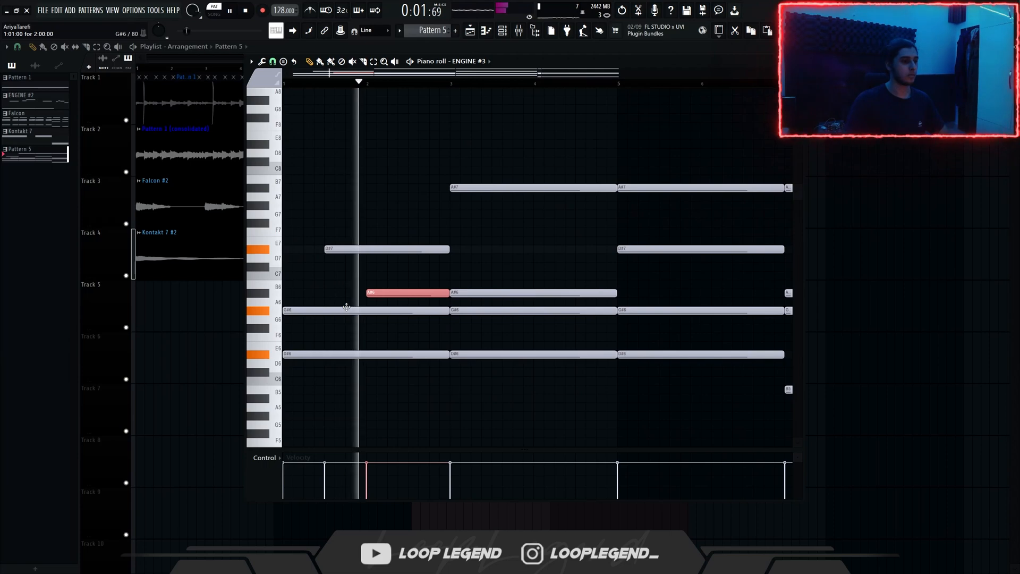
scroll(346, 308, down, 3)
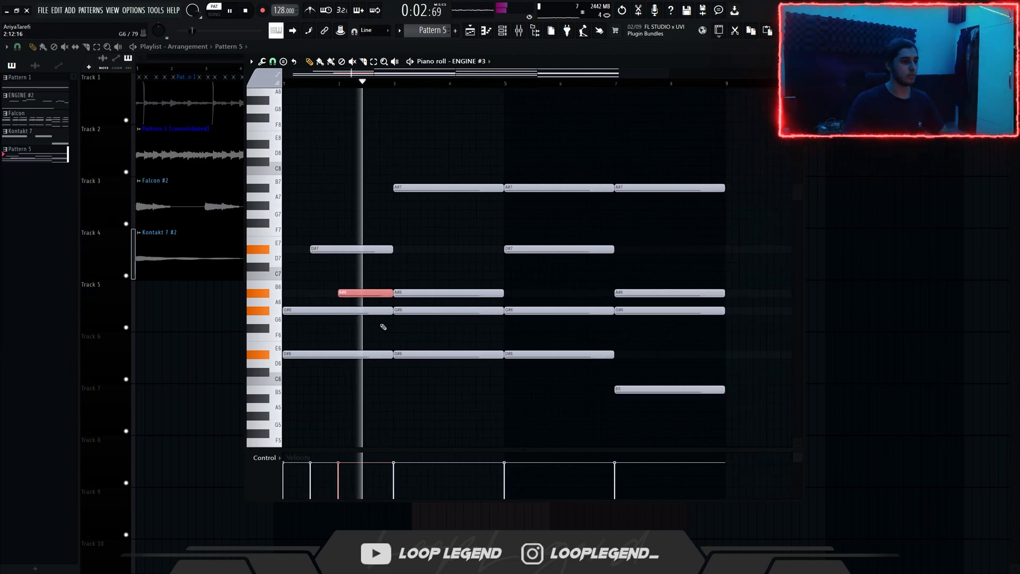
drag(398, 383, 223, 393)
key(space)
key(ctrl+b)
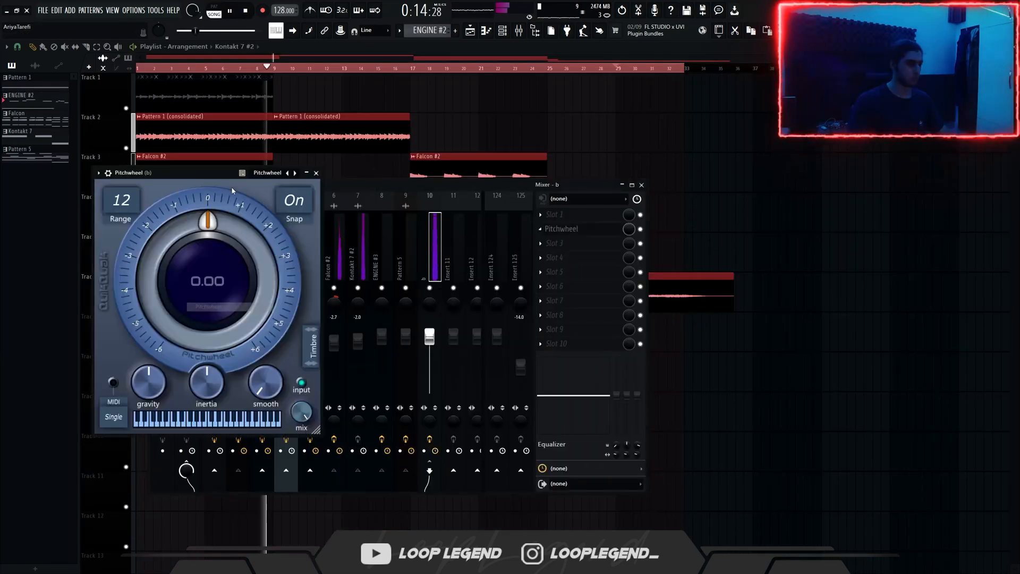
Step: Load Maserati VX1 Stereo into slot 4 of mixer insert b, below Pitchwheel, and move its window aside
key(Escape)
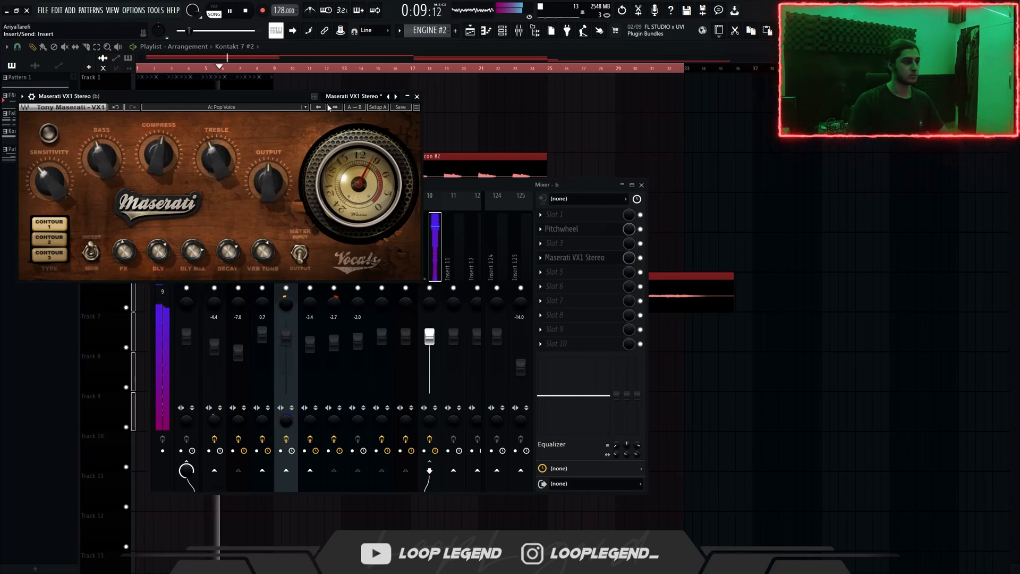
drag(309, 101, 452, 145)
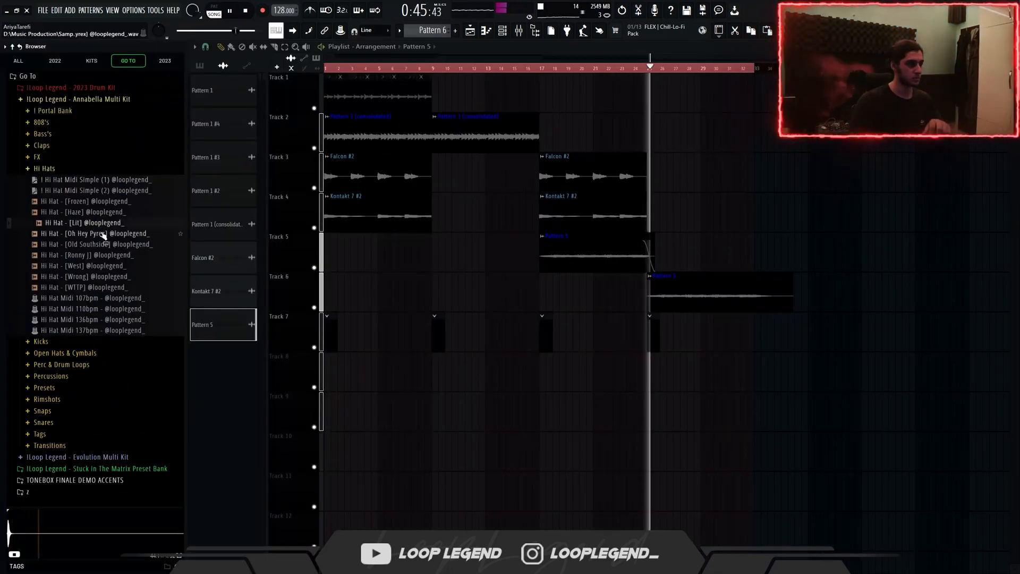
Step: Load the Oh Hey Pyrex hi-hat into a new channel and send the Hi Hat Midi Simple (1) pattern to it
click(105, 234)
right_click(106, 234)
click(125, 244)
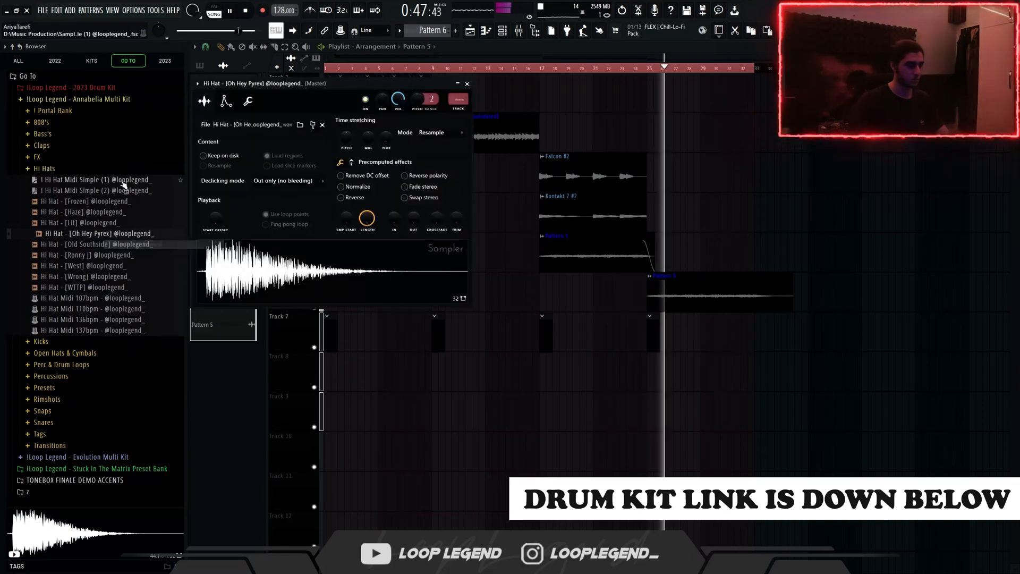
right_click(121, 181)
click(131, 185)
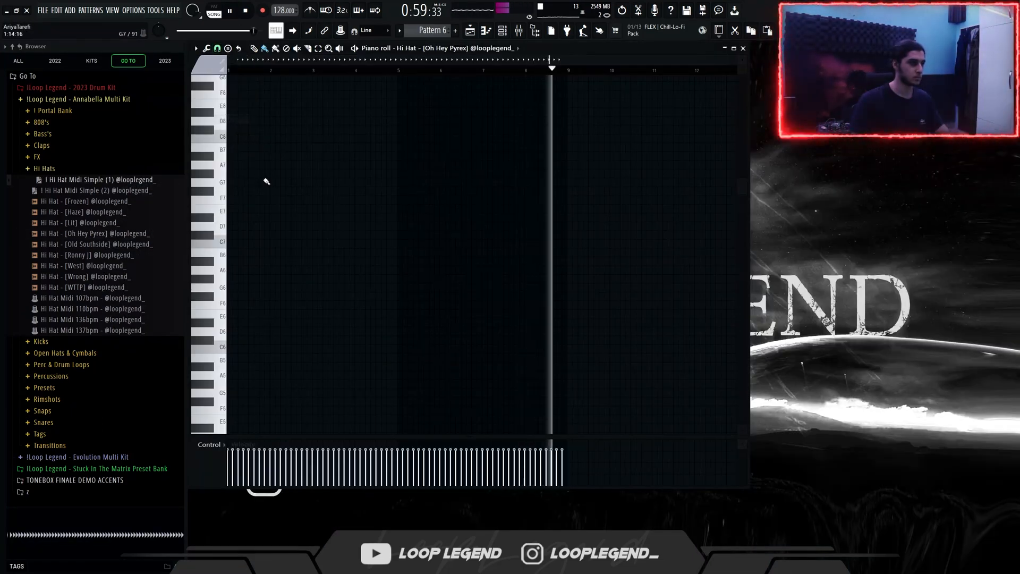
Step: Replace a C5 hat in bar 2 with a fast B4 roll, and add a fast three-note C5 roll in bar 4
scroll(252, 205, down, 5)
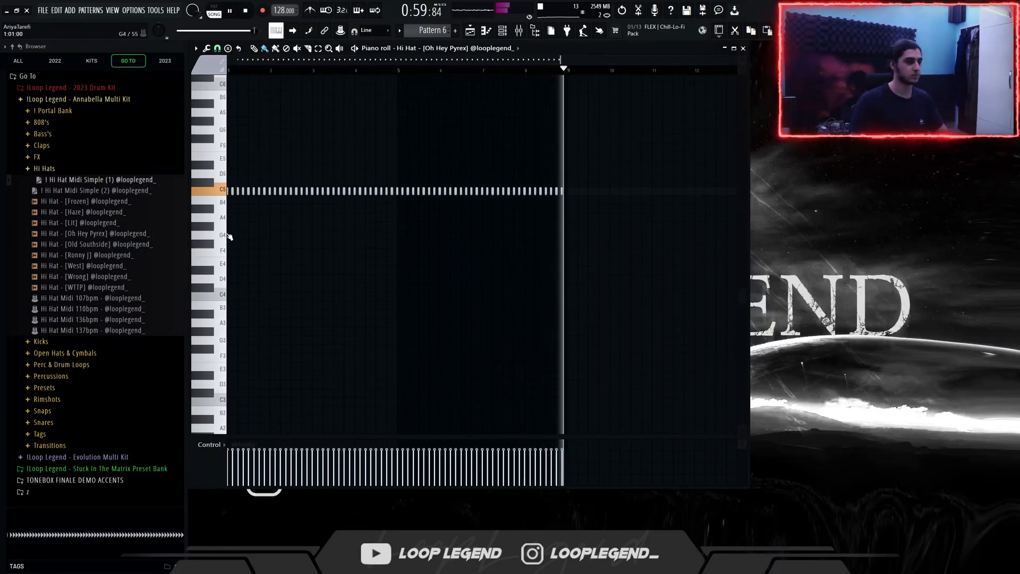
scroll(229, 232, up, 5)
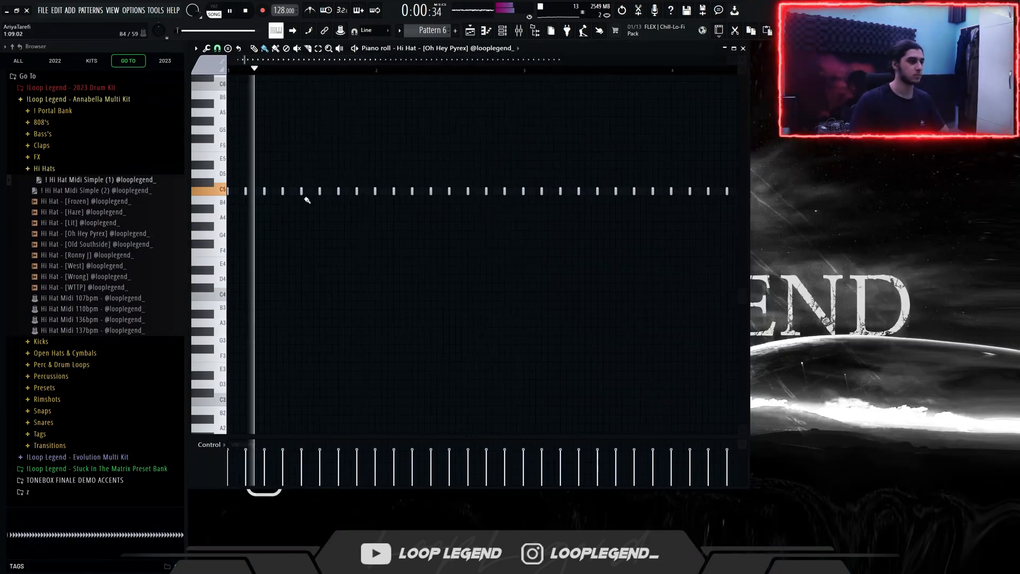
right_click(431, 192)
drag(431, 200, 444, 200)
scroll(560, 210, up, 3)
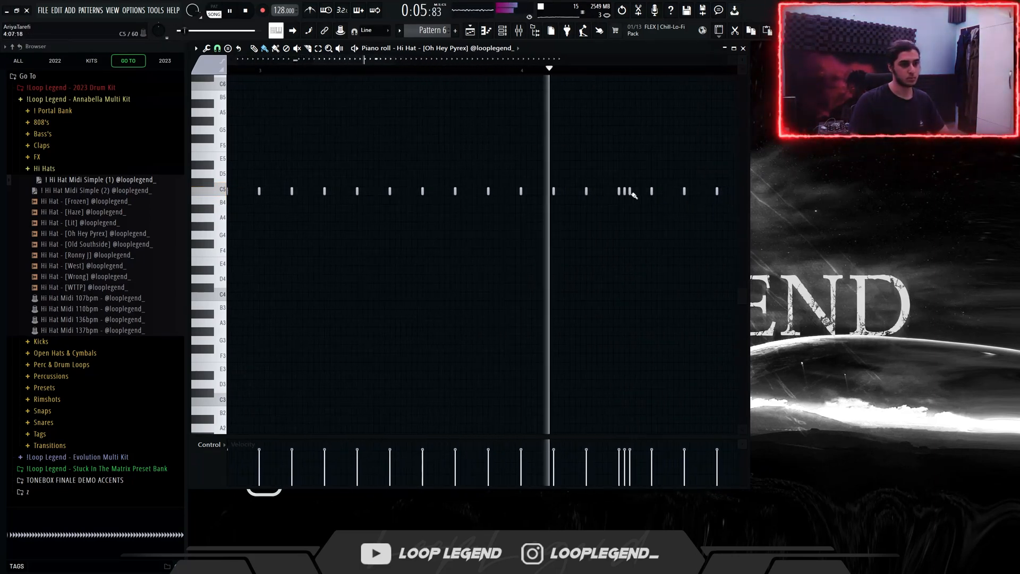
scroll(638, 205, down, 4)
Step: Write a fast G#4 hi-hat roll in place of the C5 hats mid-bar 6, and delete the surplus note after it
scroll(590, 217, up, 4)
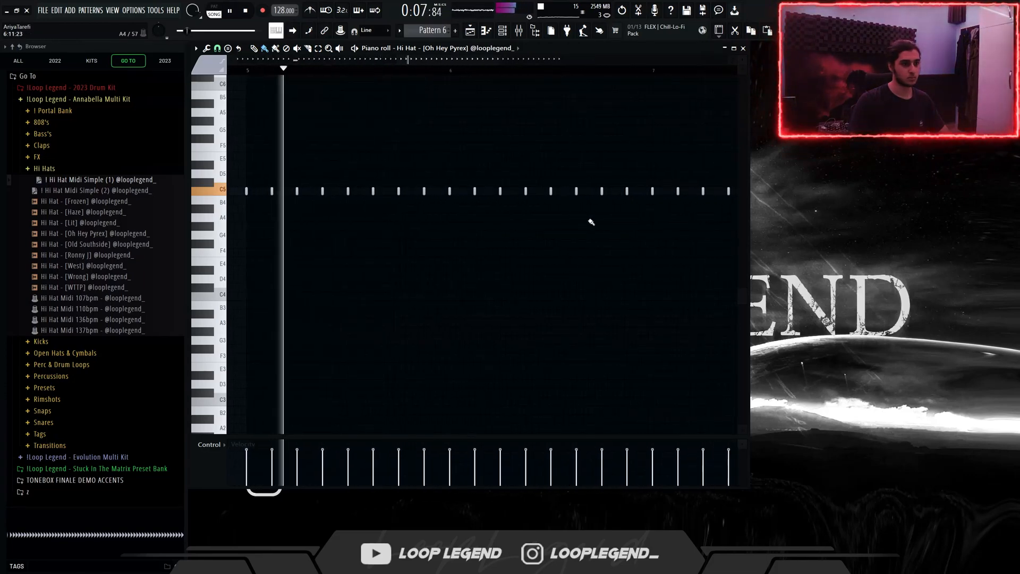
drag(554, 228, 578, 227)
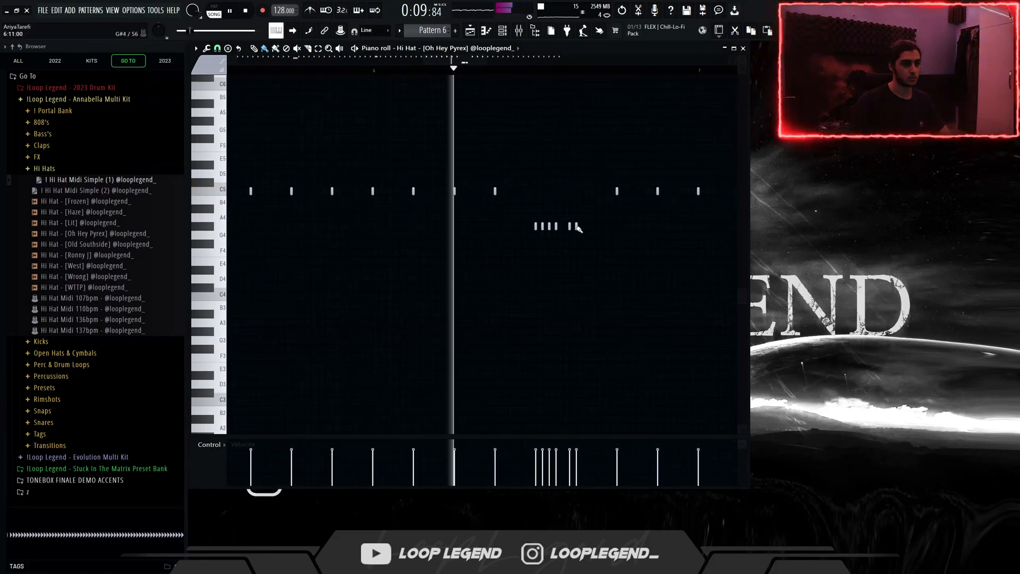
right_click(570, 227)
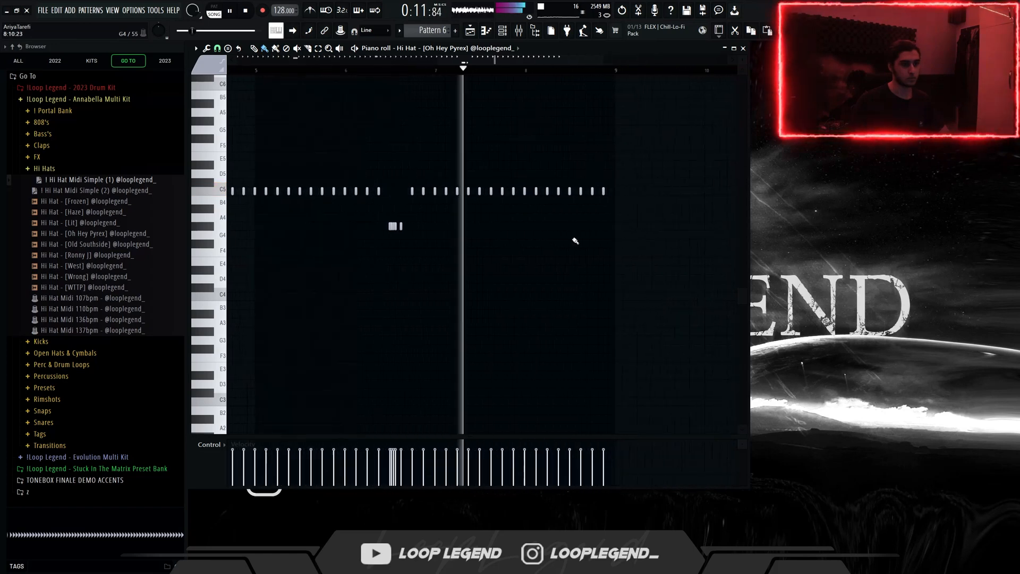
Step: Write a fast four-note F#4 hi-hat roll in the second half of bar 8, followed by a single F#4 hit
drag(555, 244, 575, 244)
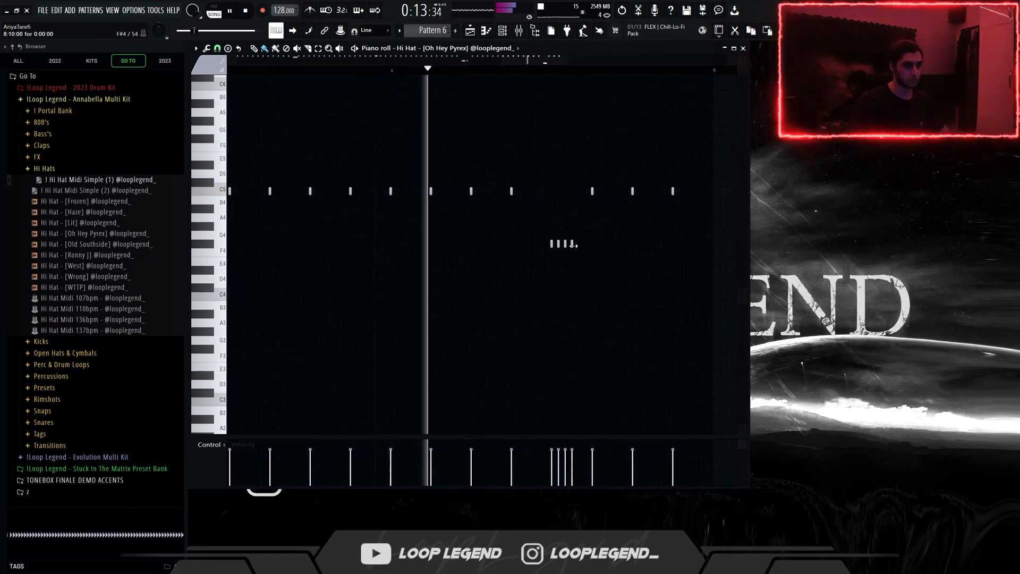
click(637, 244)
scroll(642, 244, down, 1)
scroll(643, 246, down, 3)
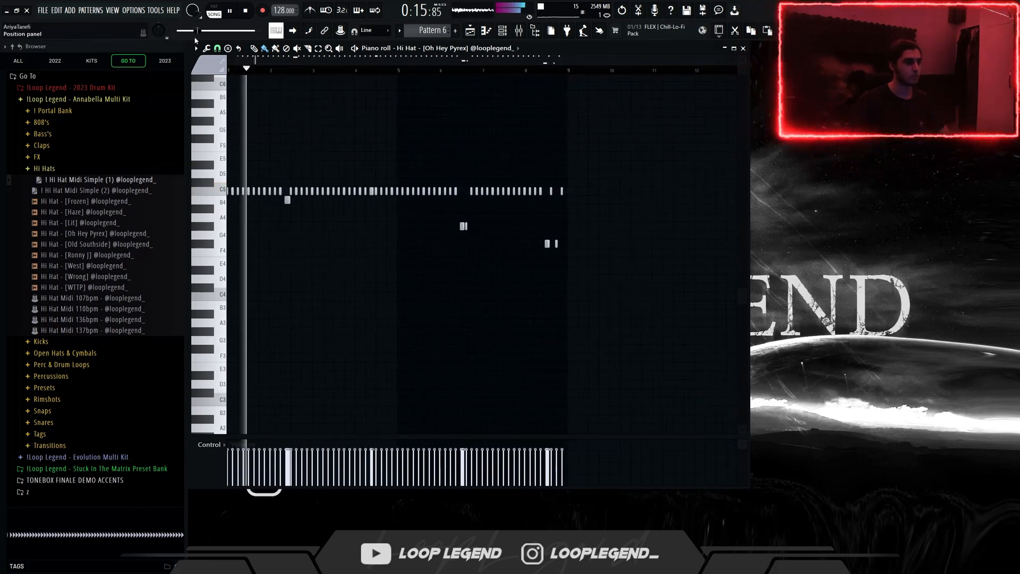
Step: Set the piano roll snap to 1/6 beat and write a four-note A4 triplet roll near the start of bar 4
click(218, 49)
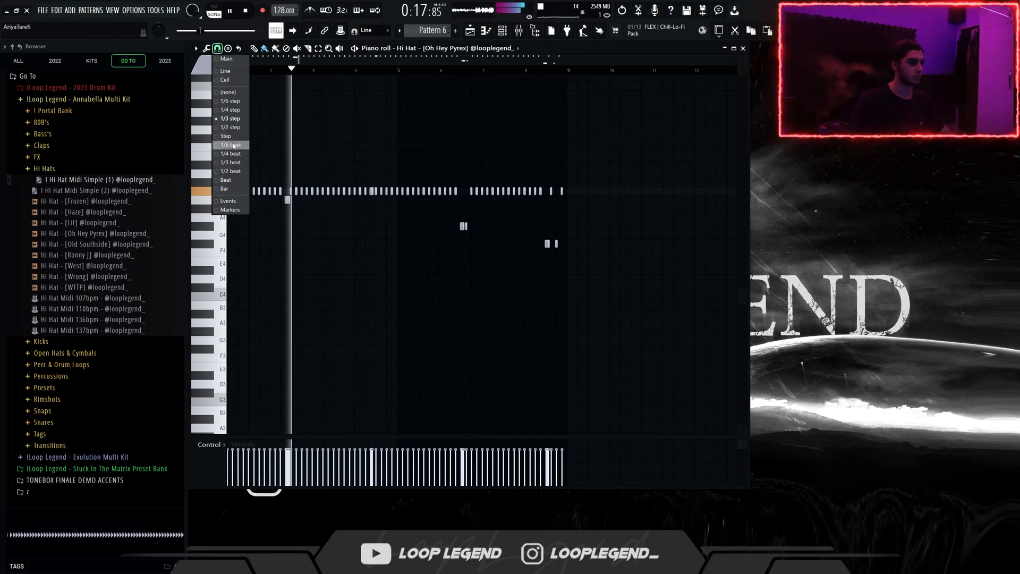
click(235, 144)
scroll(521, 250, up, 3)
scroll(474, 256, up, 2)
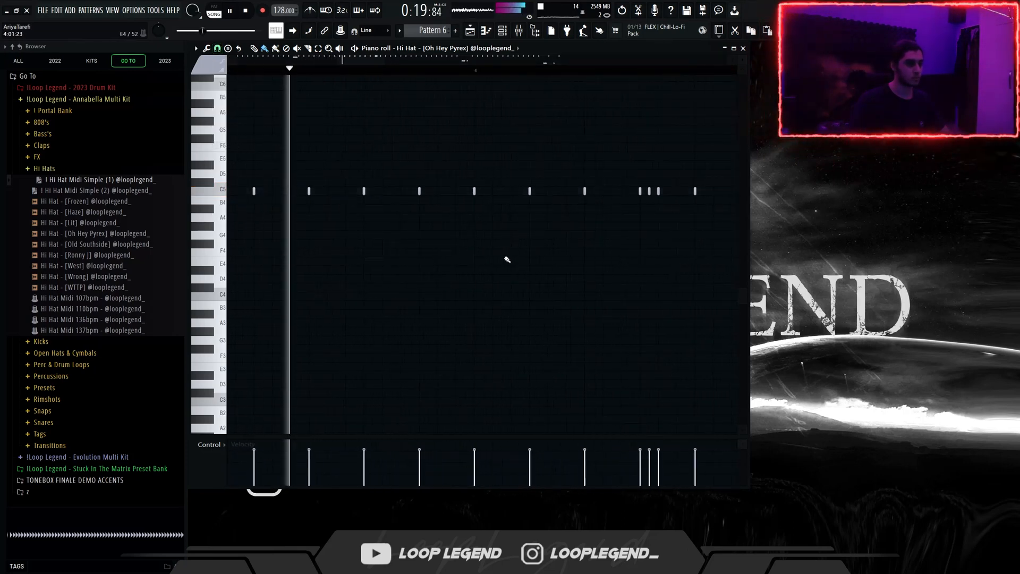
drag(518, 244, 588, 251)
right_click(512, 243)
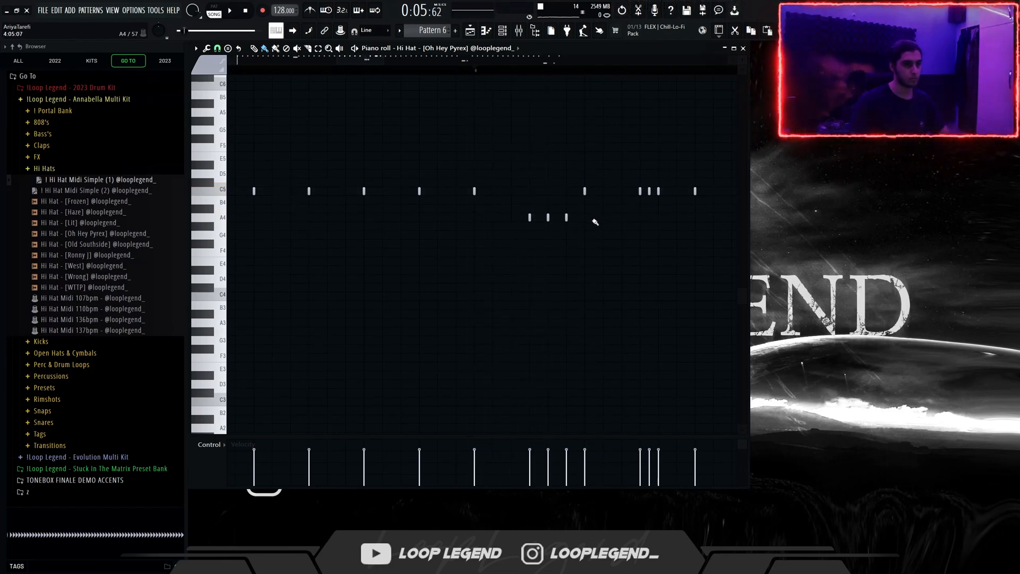
drag(593, 220, 597, 220)
key(space)
Step: Write a three-note B4 triplet roll near the end of bar 4 and audition it
key(space)
mouse_move(728, 219)
mouse_down()
mouse_move(531, 220)
mouse_move(596, 202)
mouse_up()
key(space)
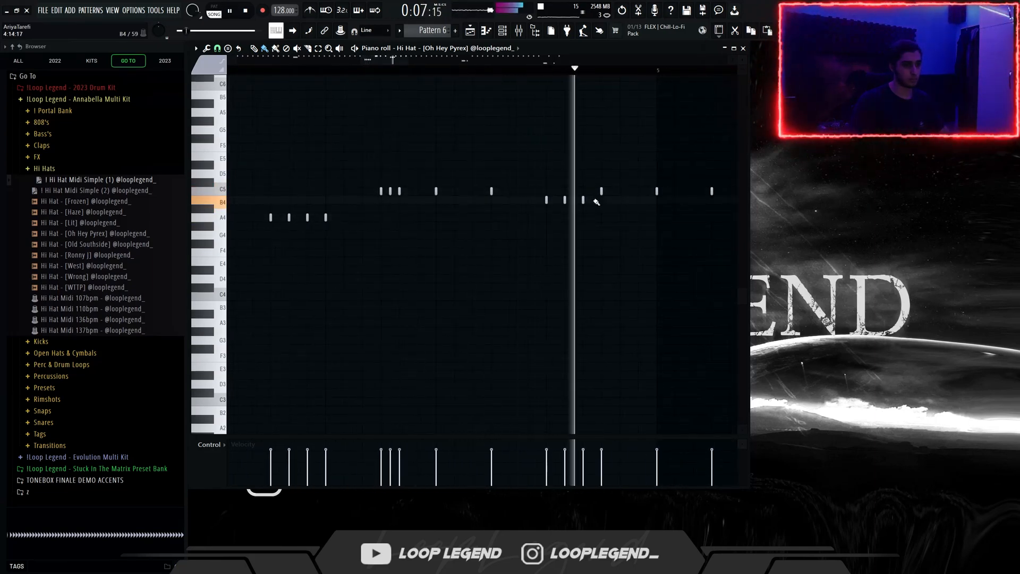
scroll(590, 199, down, 5)
Step: Delete the last C5 hi-hat hit of bar 6
scroll(534, 170, up, 3)
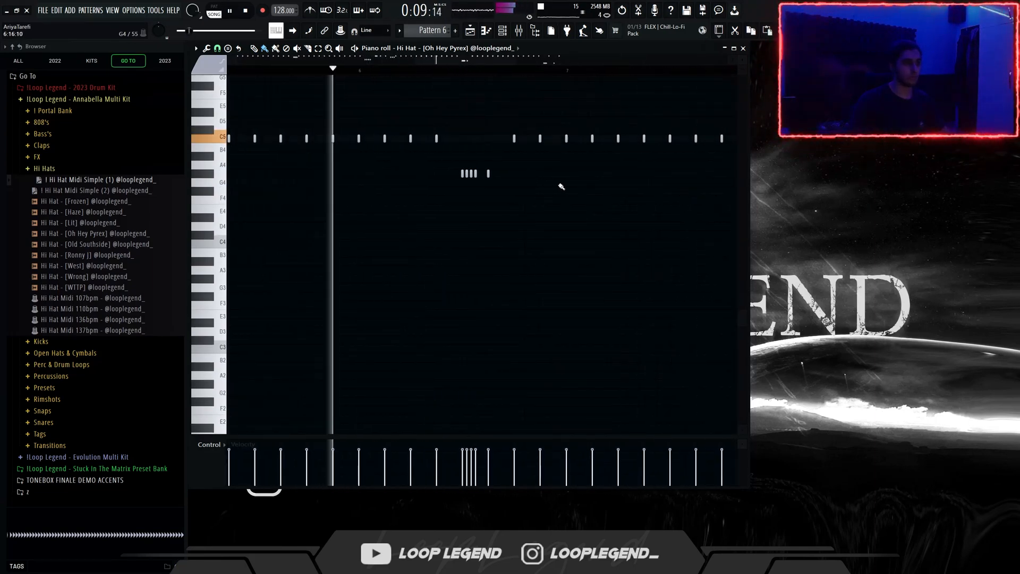
scroll(559, 186, up, 2)
drag(545, 183, 491, 187)
drag(498, 137, 472, 164)
key(Delete)
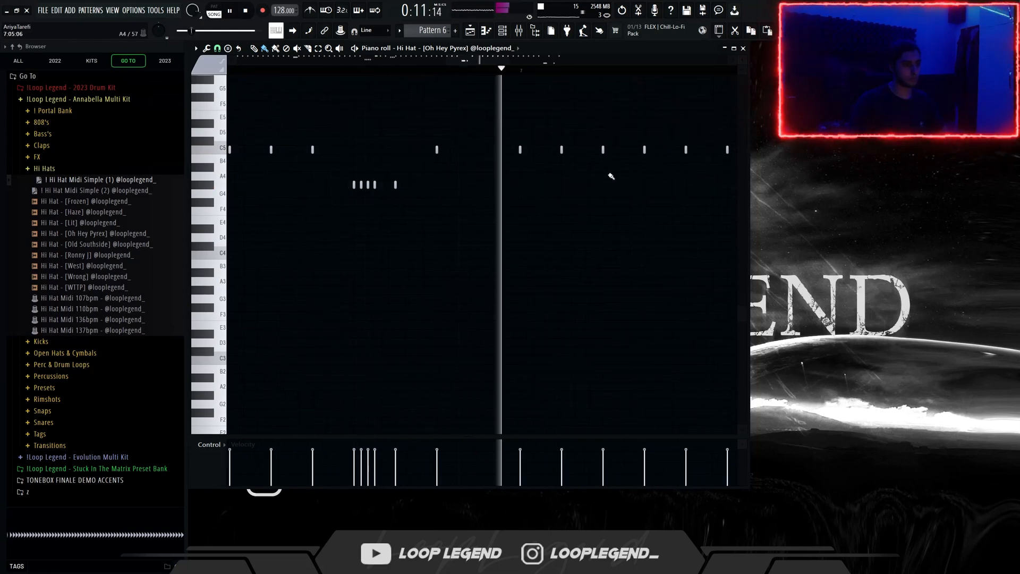
Step: Add two C5 hats at the end of bar 7 to form a triplet roll leading into bar 8
drag(722, 170, 478, 209)
drag(580, 190, 596, 189)
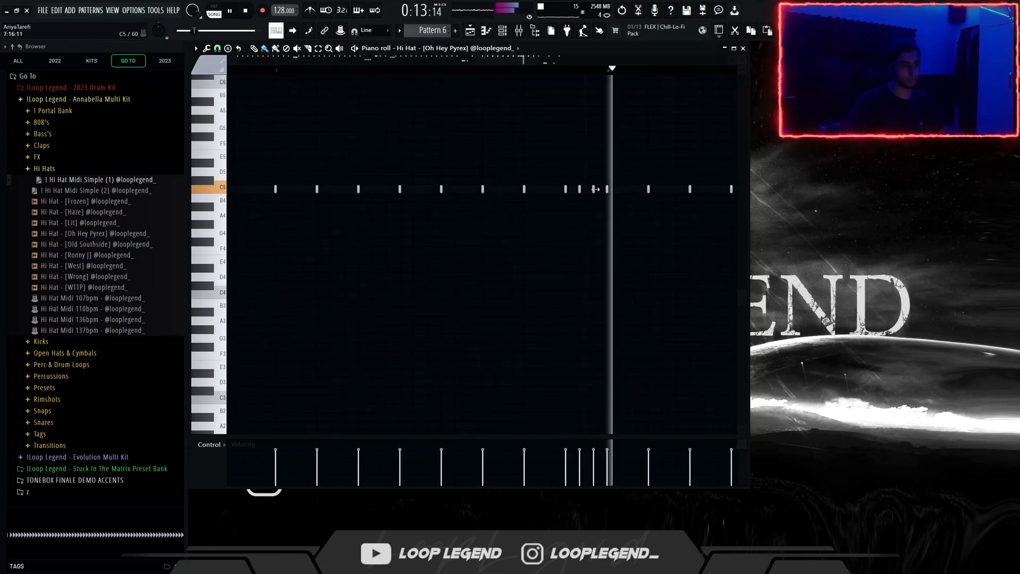
scroll(596, 189, down, 4)
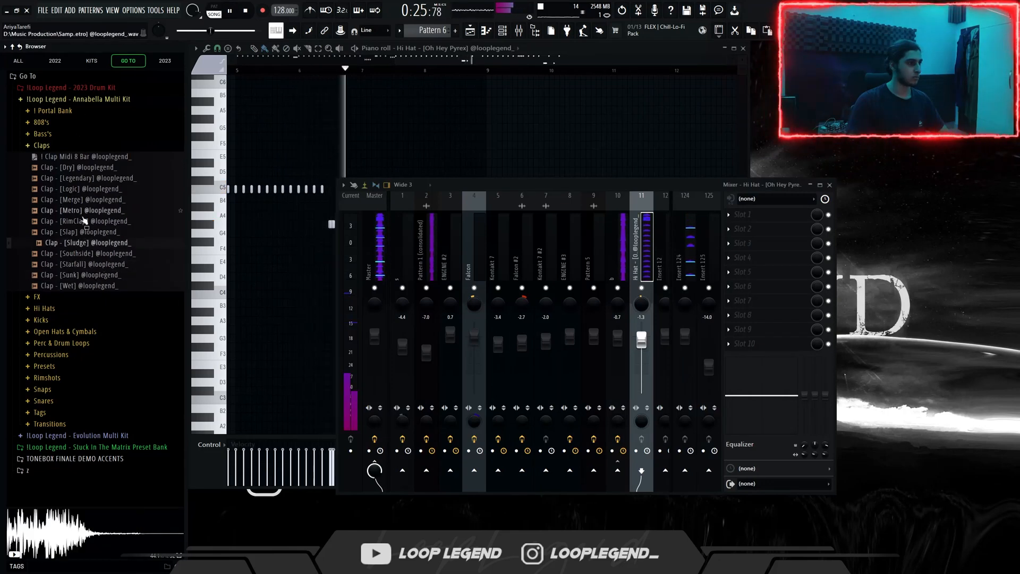
Step: Load the Slap clap into a new channel and send the Clap Midi 8 Bar pattern to it
click(87, 234)
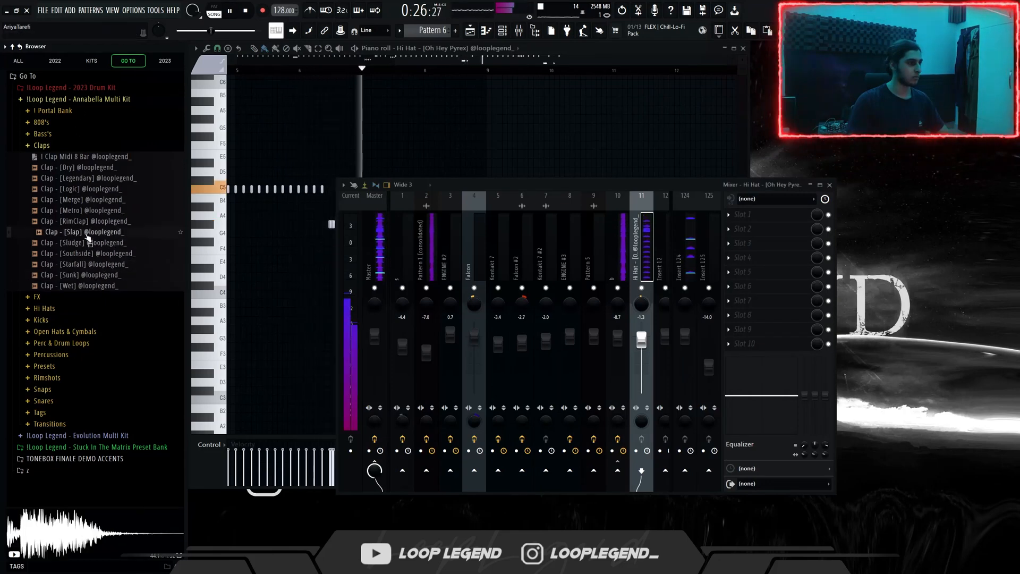
right_click(85, 234)
click(95, 247)
right_click(98, 158)
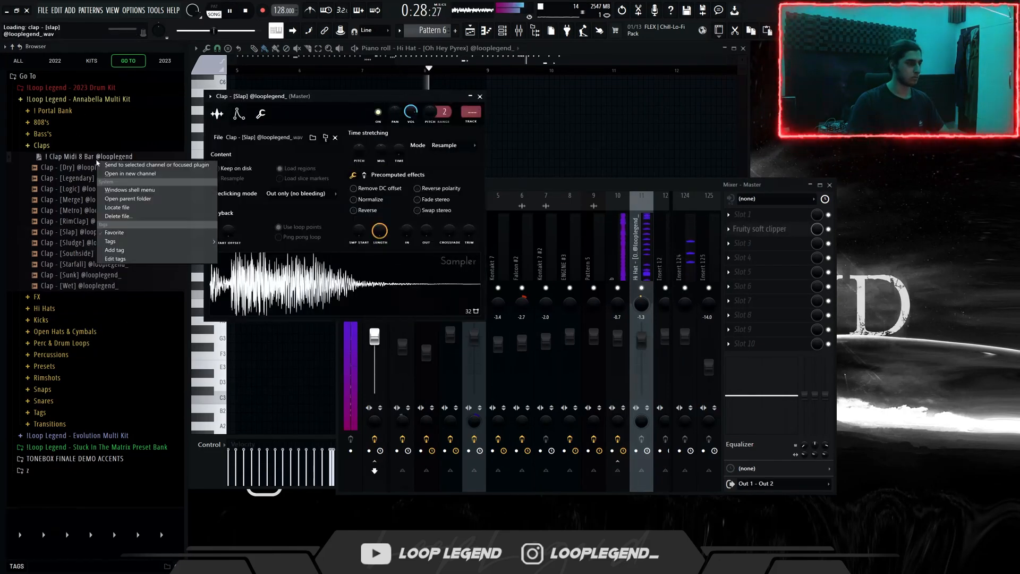
click(109, 165)
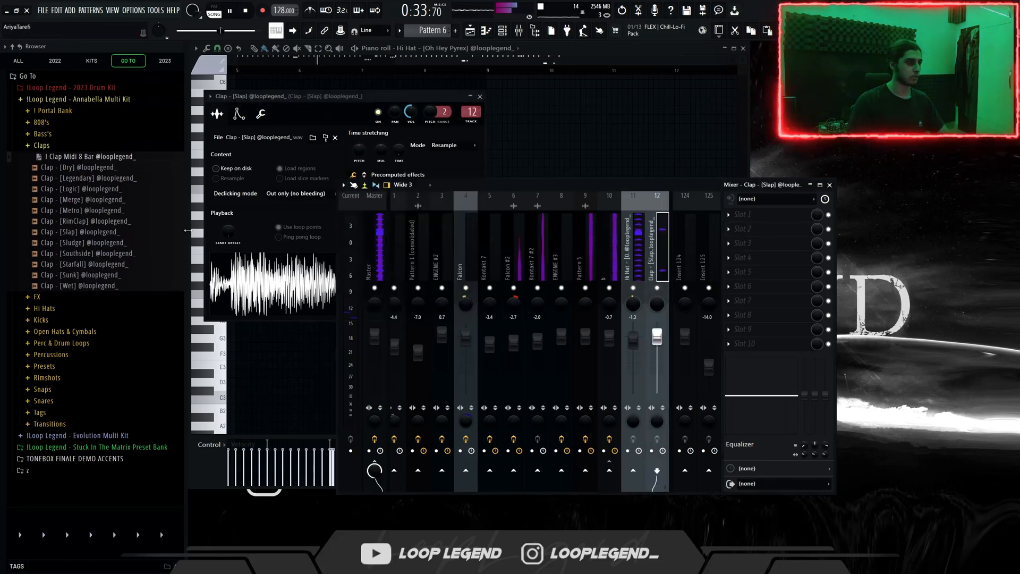
Step: Load the Southside clap into a new channel and give it the Clap Midi 8 Bar pattern
click(117, 254)
right_click(117, 254)
click(149, 265)
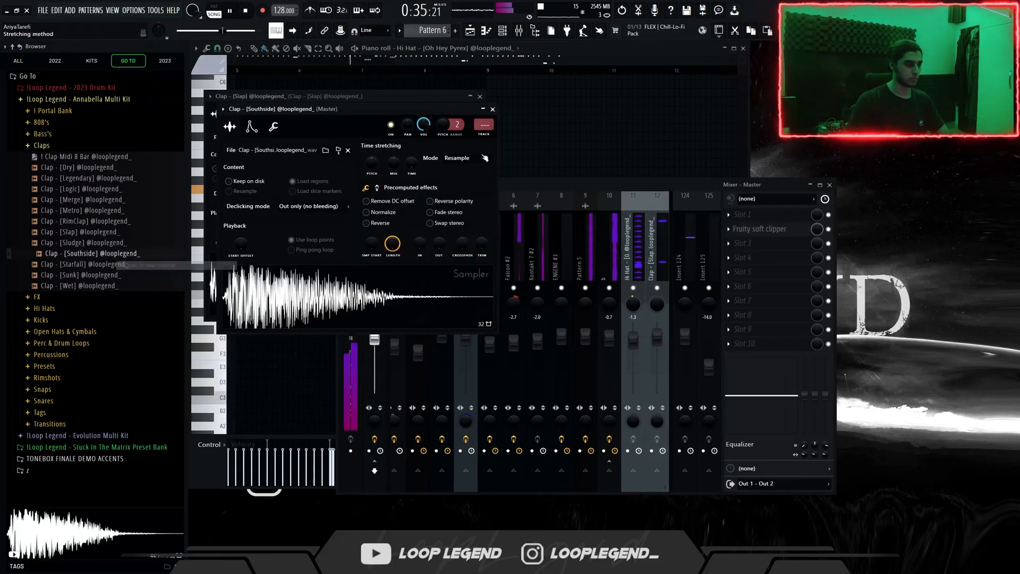
right_click(104, 159)
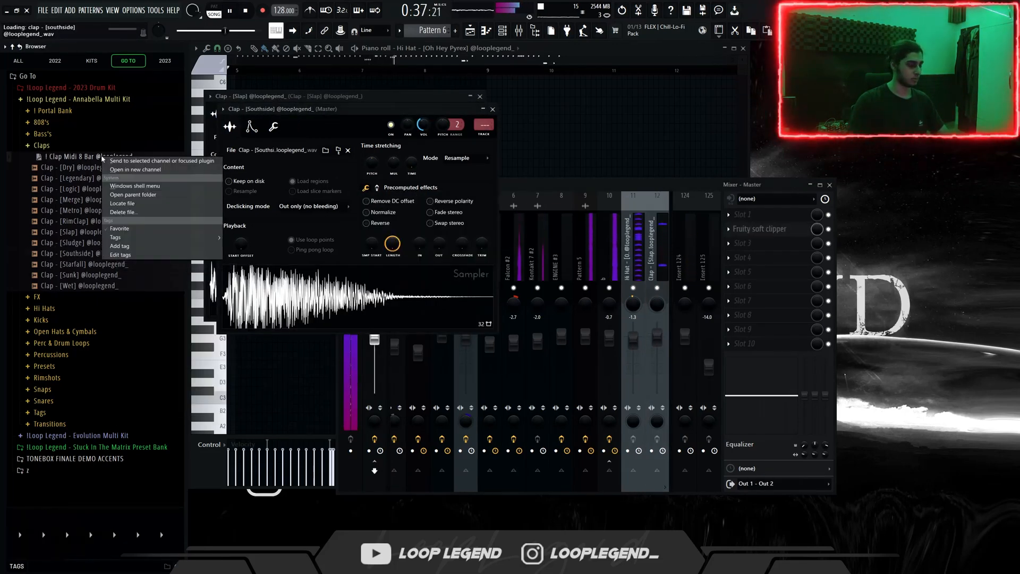
click(103, 164)
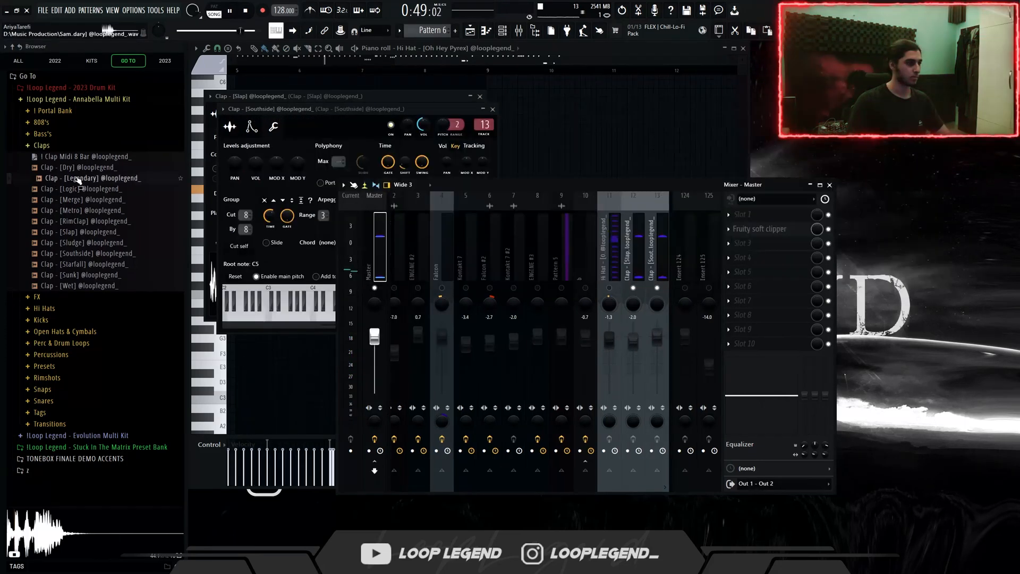
Step: Layer the Legendary clap in a new channel with the Clap Midi 8 Bar pattern
right_click(133, 178)
click(143, 184)
right_click(70, 159)
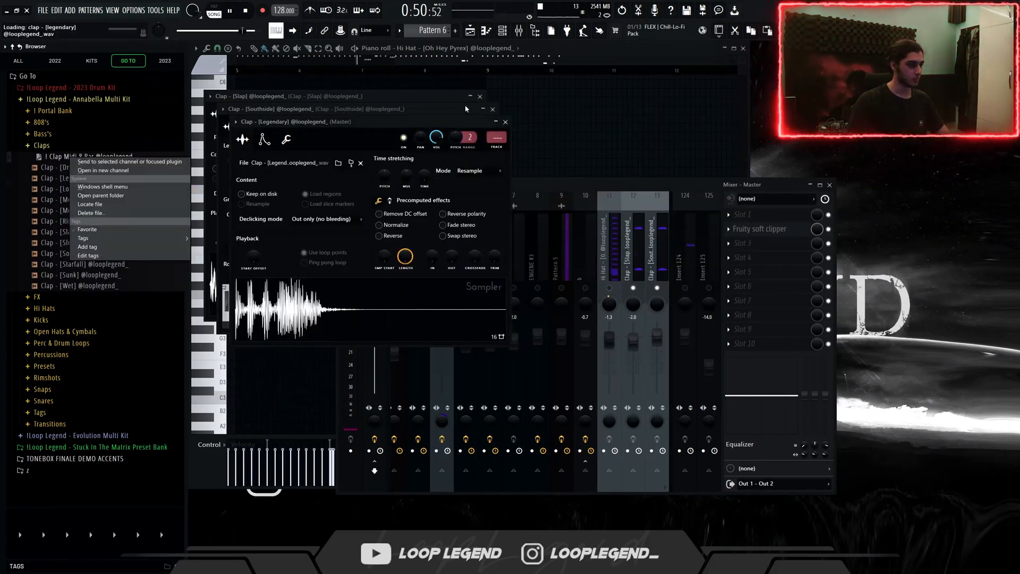
click(85, 162)
Step: Route the Legendary clap to mixer track 14, open its miscellaneous channel settings and move the mixer window
click(498, 148)
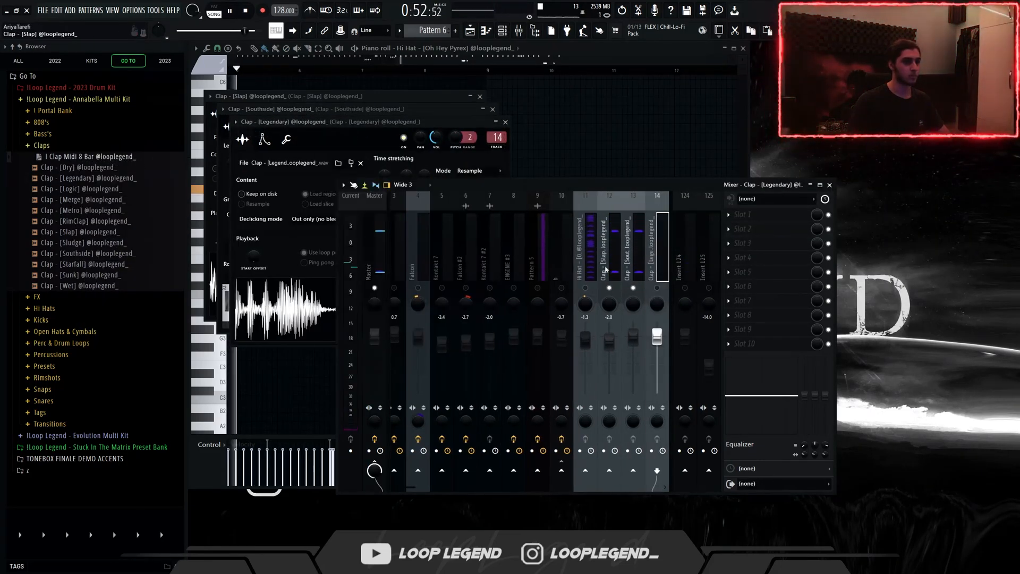
click(286, 139)
drag(558, 185, 504, 188)
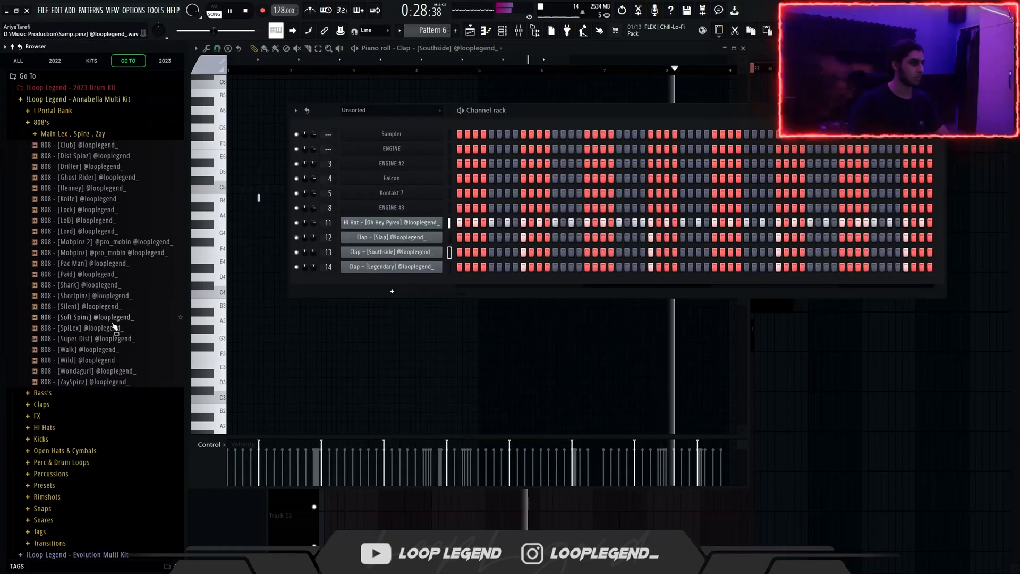
Step: Preview samples in the 808's folder and load the SpiLex 808 into a new channel
click(109, 338)
click(110, 332)
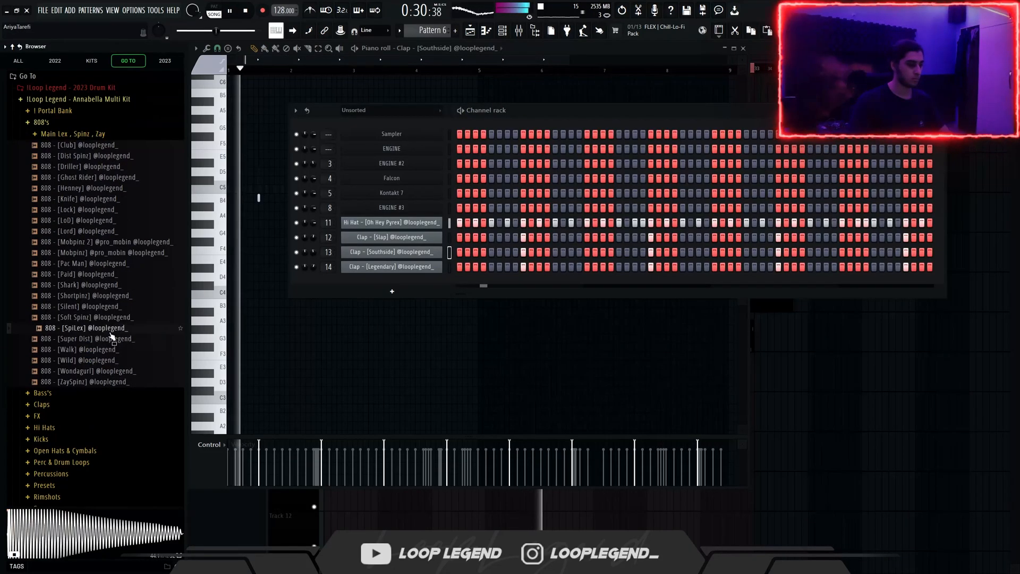
right_click(110, 332)
click(128, 346)
key(Escape)
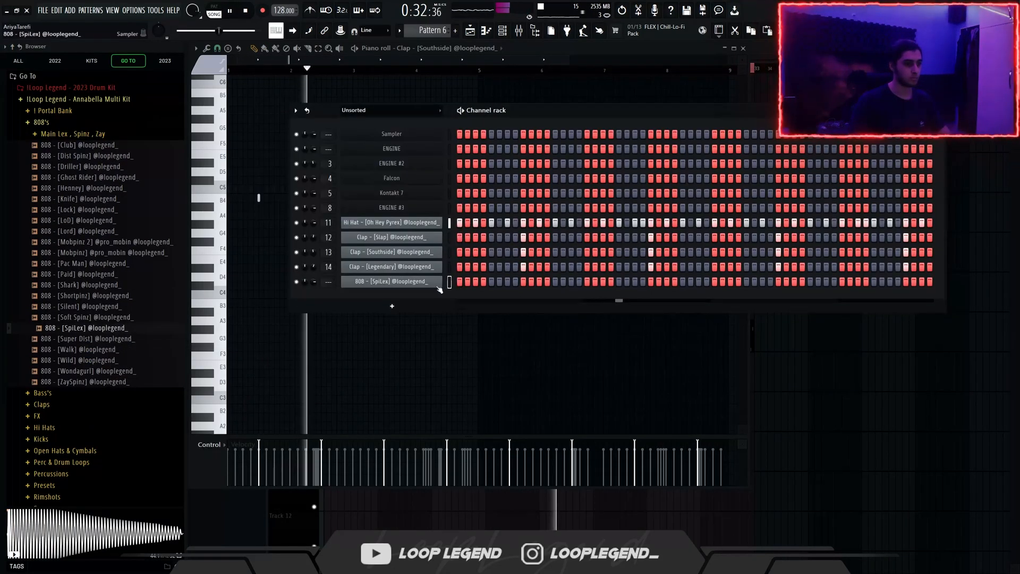
Step: Open the SpiLex 808's piano roll in Pattern 6 and place E5 notes across the first two bars
click(434, 285)
key(Escape)
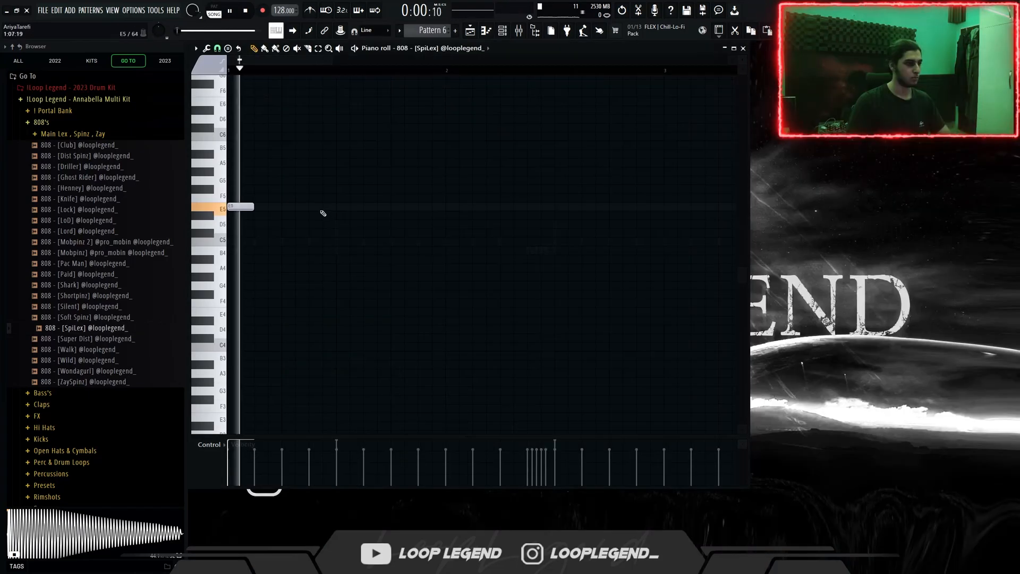
click(321, 206)
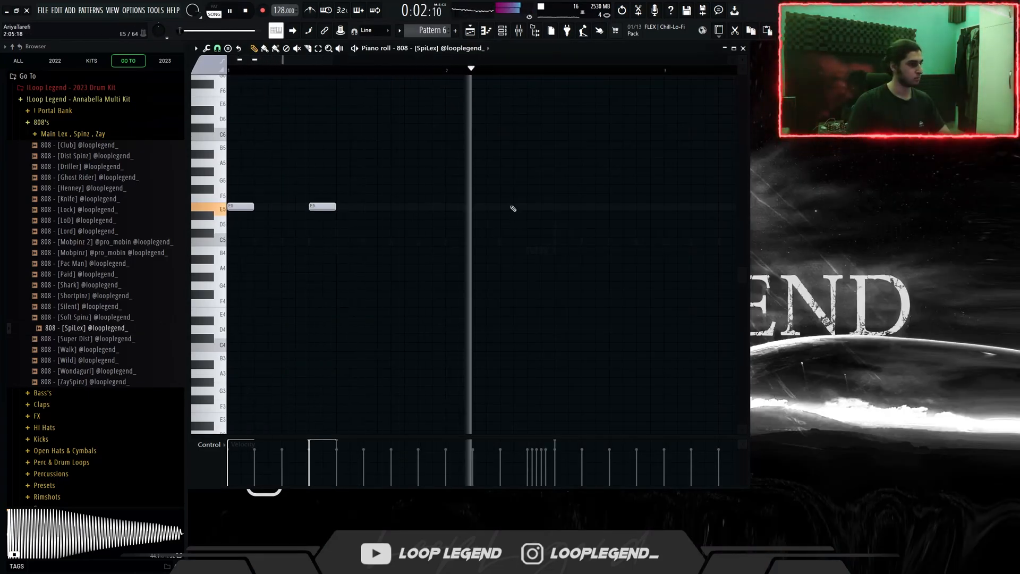
click(531, 206)
click(600, 206)
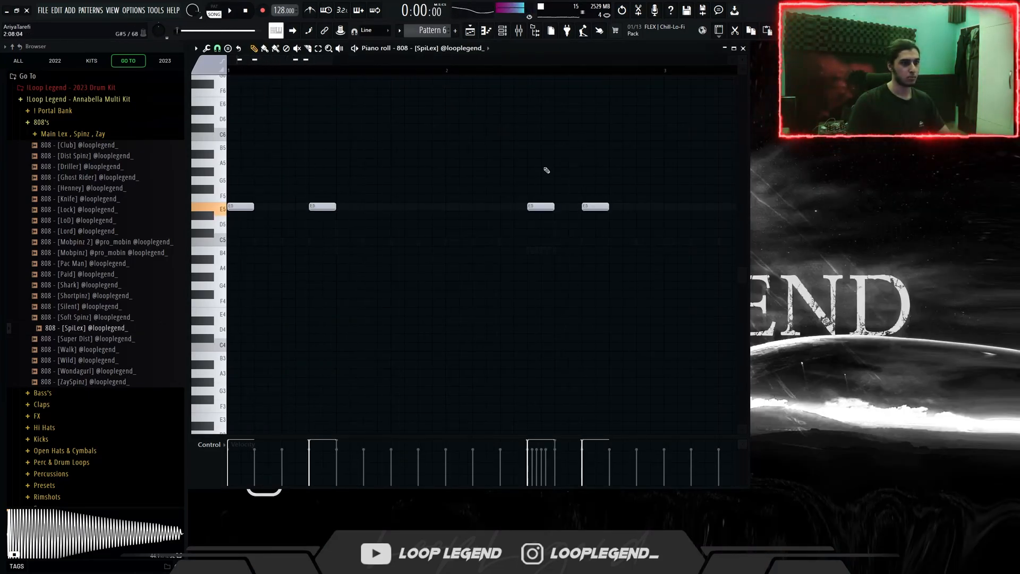
Step: Select the 808's first two bars, duplicate them into bars 3 and 4 and clear the selection
key(space)
scroll(553, 130, down, 3)
scroll(563, 99, up, 3)
drag(570, 71, 161, 99)
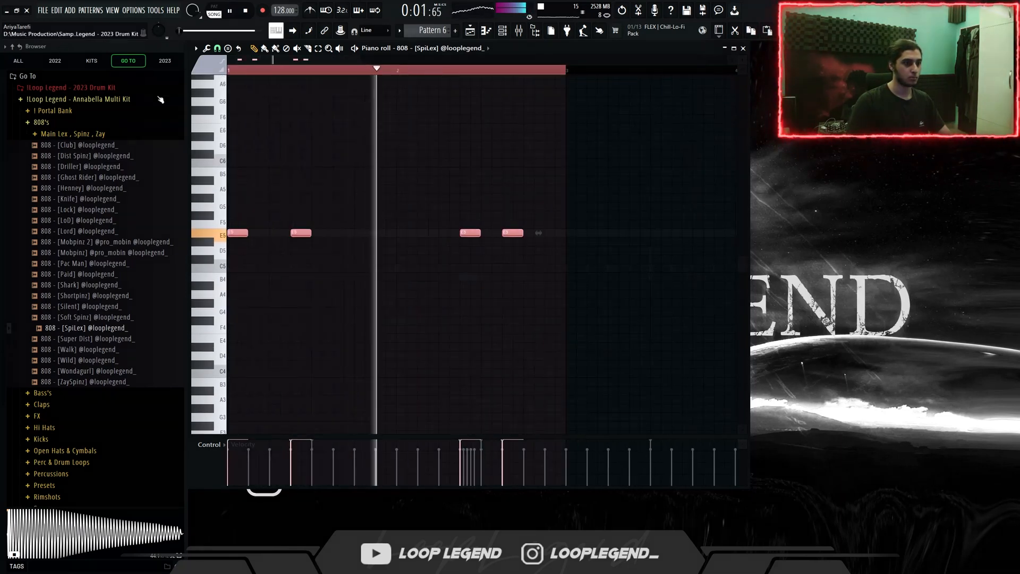
key(ctrl+b)
scroll(478, 215, down, 3)
key(ctrl+d)
scroll(453, 227, up, 1)
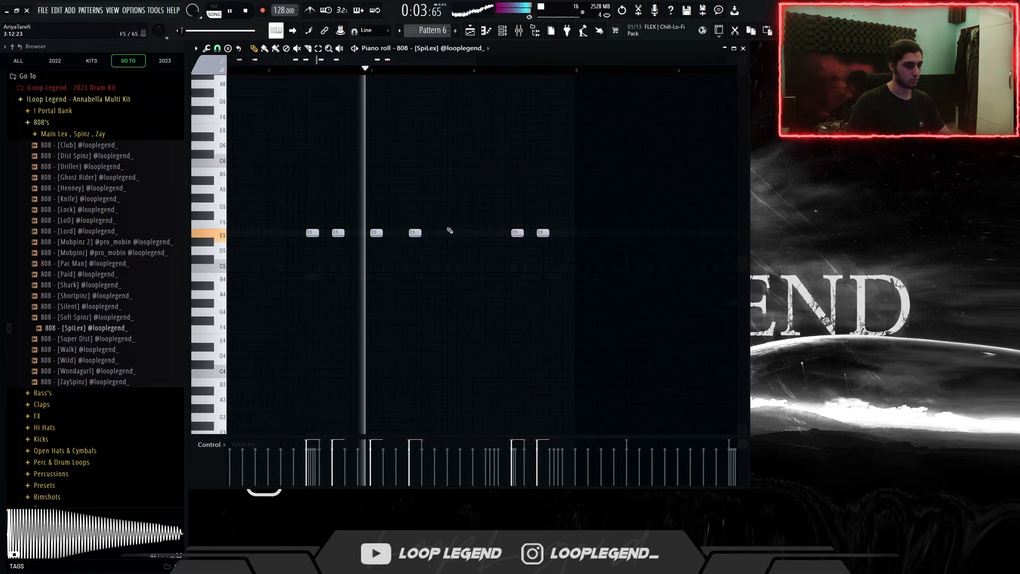
Step: Add an E5 note at the end of bar 4, duplicate the four-bar 808 part into bars 5 to 8 and deselect it
scroll(450, 231, up, 3)
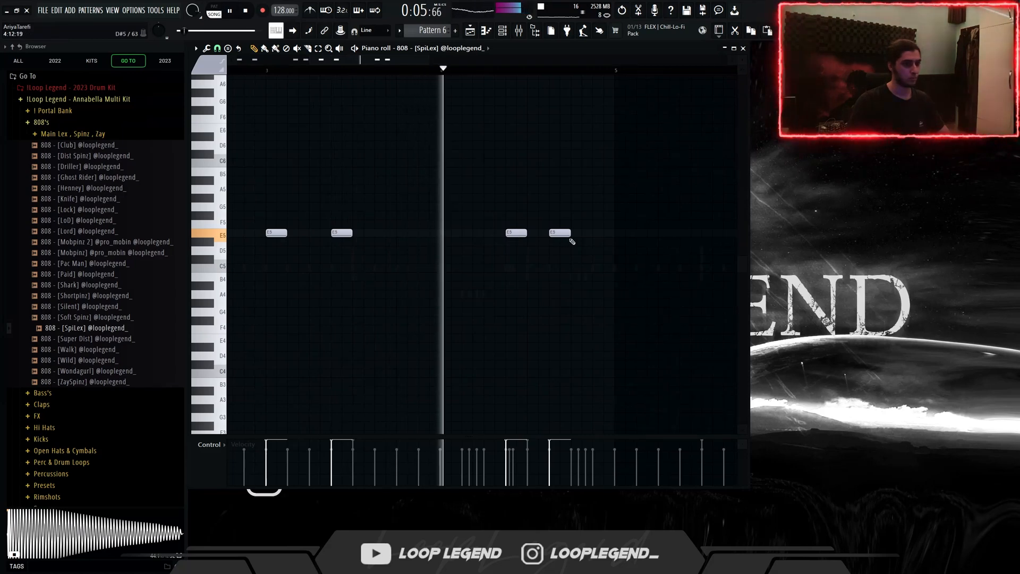
click(595, 234)
key(ctrl+b)
scroll(506, 292, down, 3)
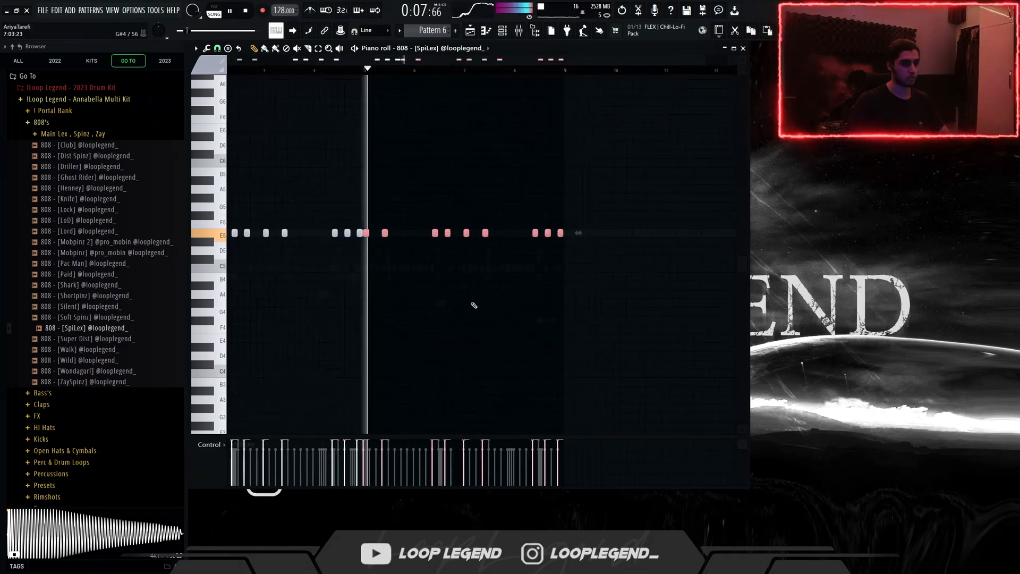
key(ctrl+d)
scroll(569, 255, up, 2)
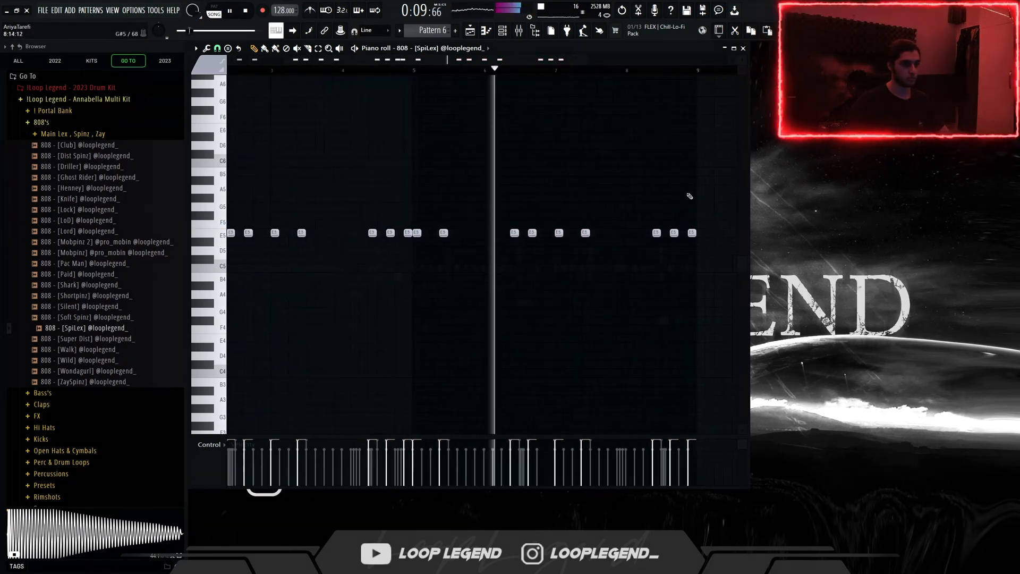
Step: Lower the 808 notes in bars 7 and 8 to B4
scroll(664, 196, up, 2)
drag(729, 178, 497, 264)
key(Down)
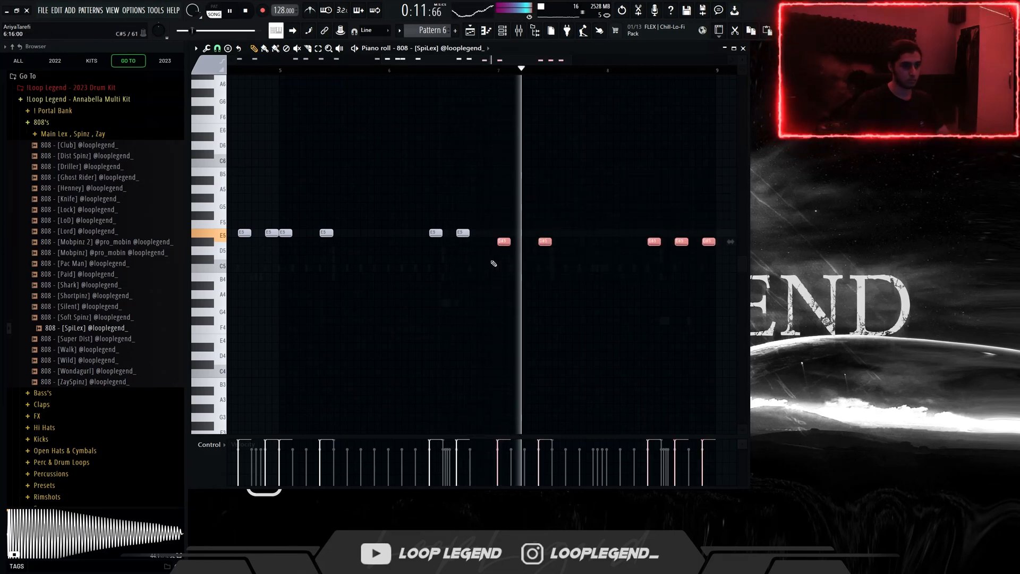
key(Down)
key(Down)
key(Down)
key(Down)
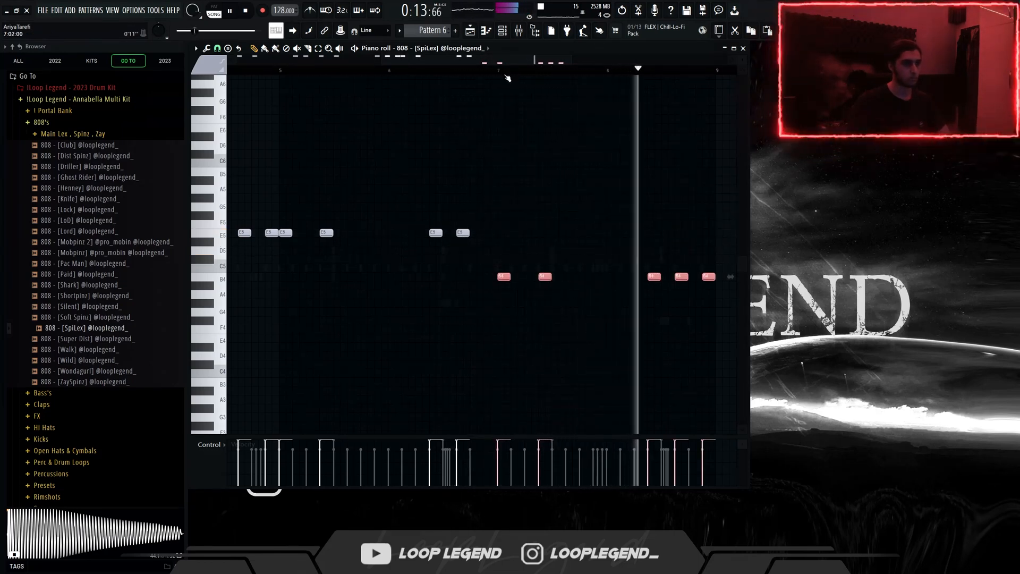
Step: Play the 808 from bar 7 and add a B4 note just before bar 8
click(501, 72)
drag(560, 191, 536, 214)
scroll(531, 214, up, 1)
key(space)
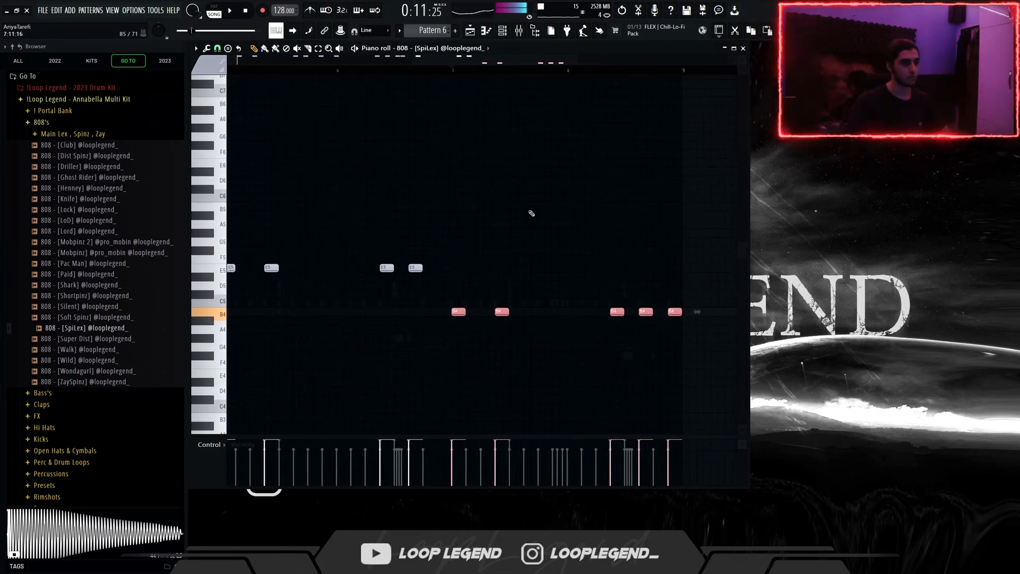
scroll(532, 213, up, 1)
key(space)
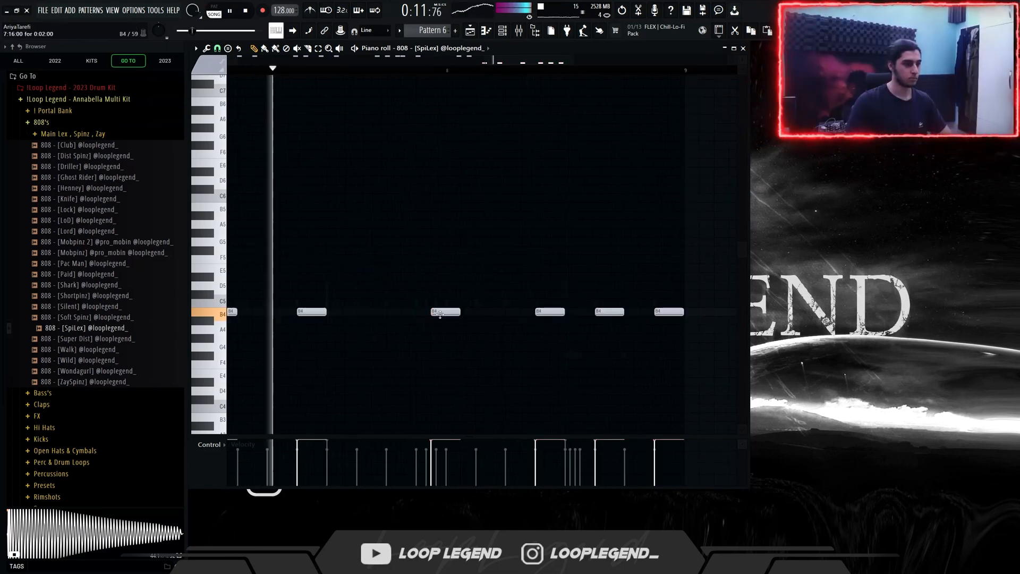
drag(444, 312, 429, 312)
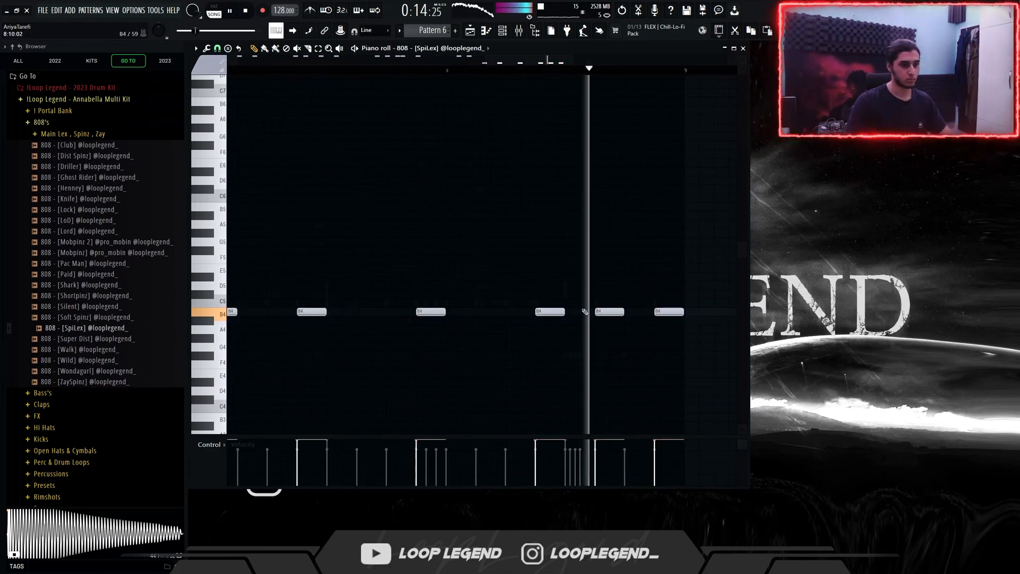
Step: Select the B4 808 note midway through bar 8, duplicate it and clear the selection
scroll(587, 312, down, 2)
scroll(593, 308, up, 1)
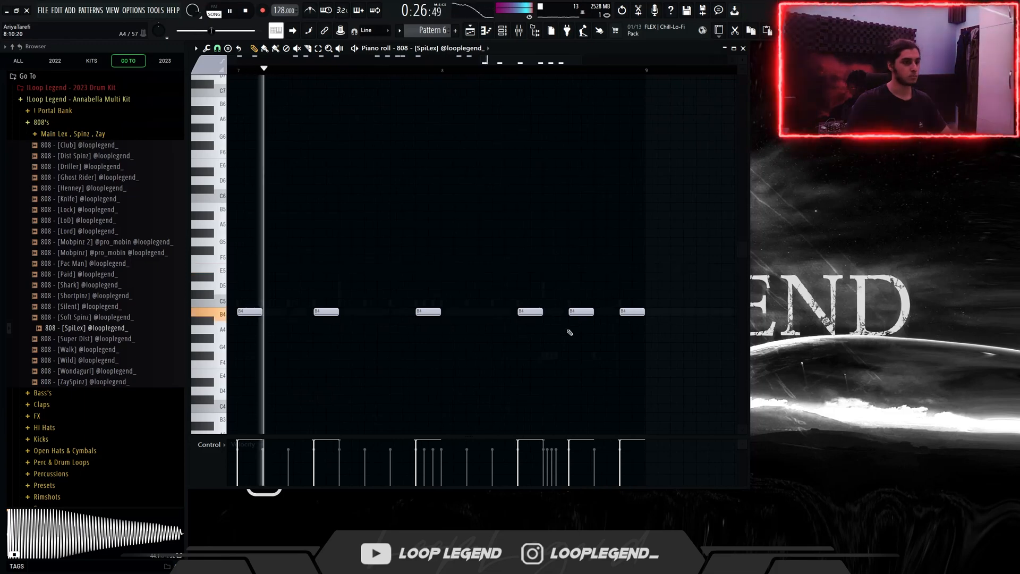
drag(543, 309, 524, 332)
key(ctrl+b)
key(ctrl+d)
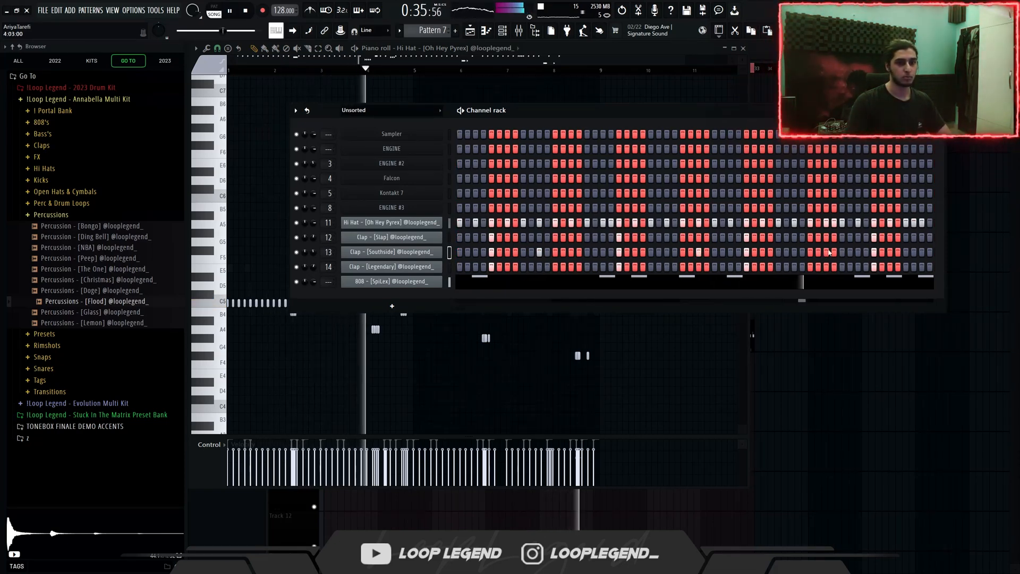
Step: Open the Southside clap's piano roll in Pattern 7 and change its snap setting
middle_click(824, 250)
ctrl+scroll(600, 198, up, 4)
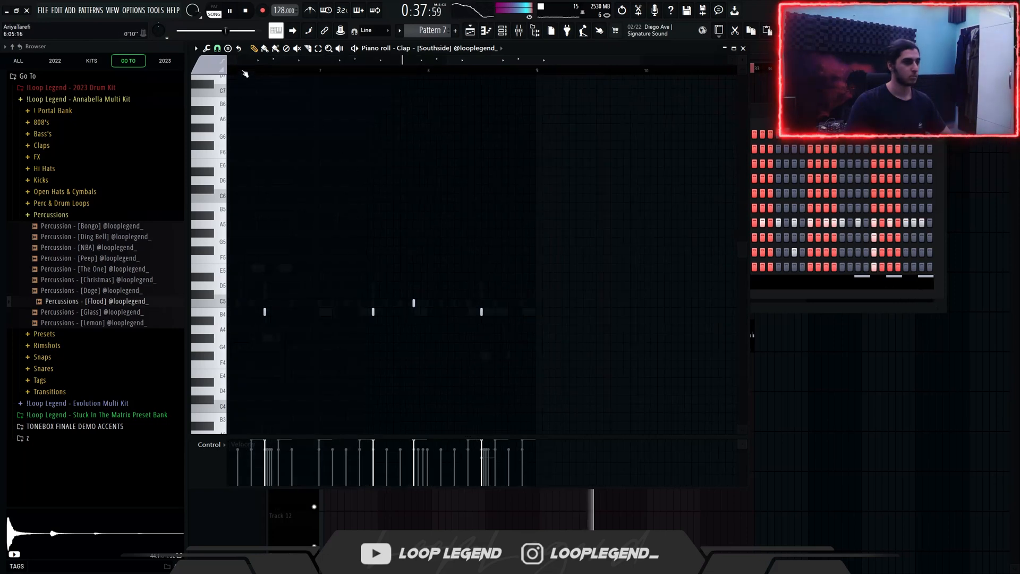
click(218, 49)
click(228, 163)
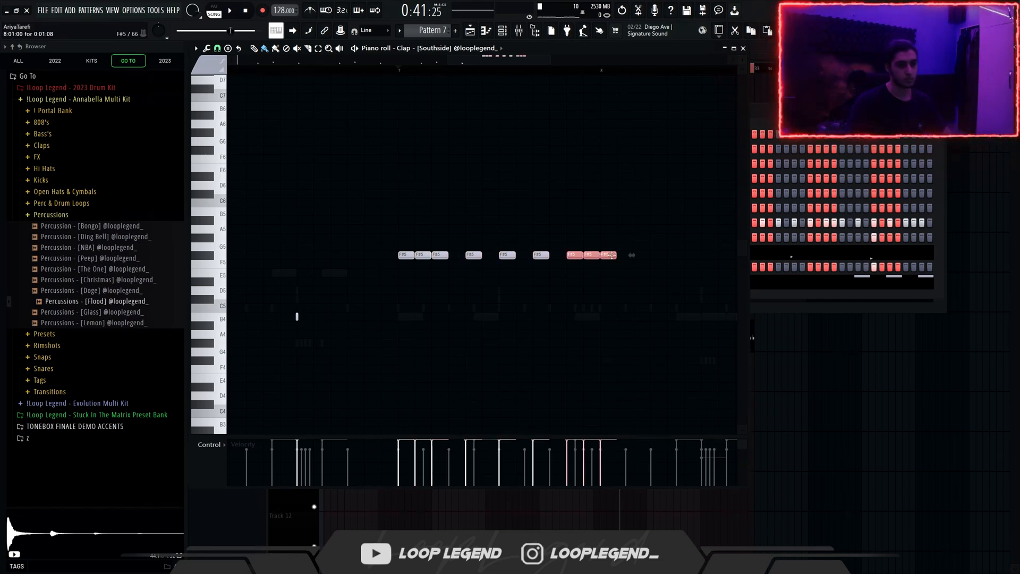
Step: Move the later F#5 clap notes in bar 7 directly behind the first three, fill out the bar and select the whole roll
click(557, 255)
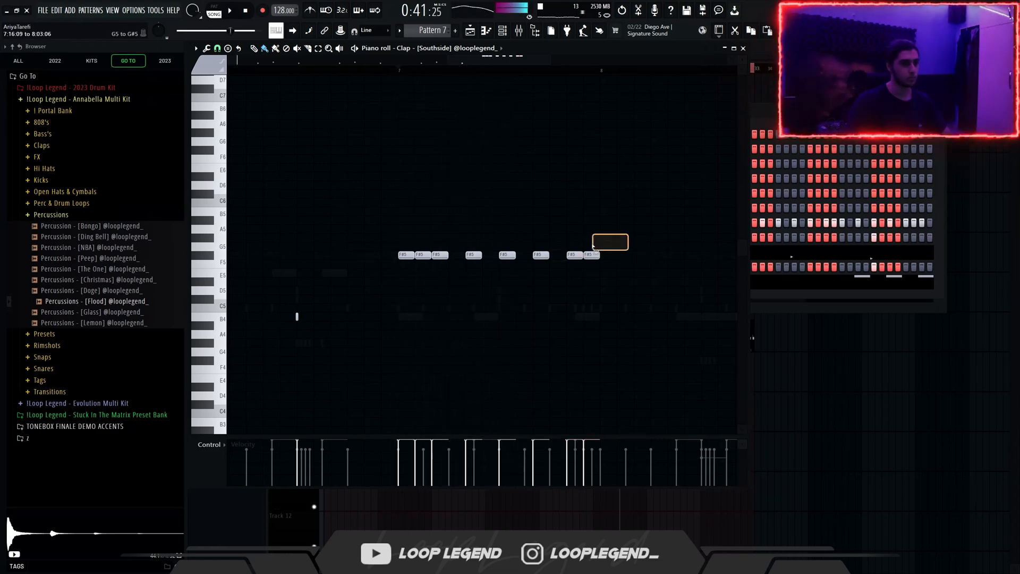
drag(473, 267, 473, 267)
key(space)
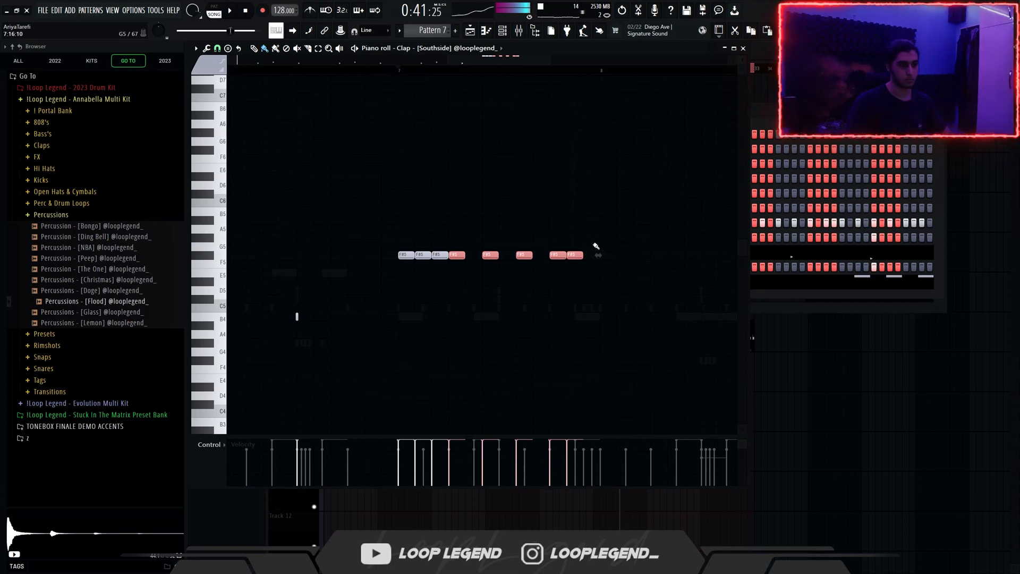
drag(594, 223, 401, 289)
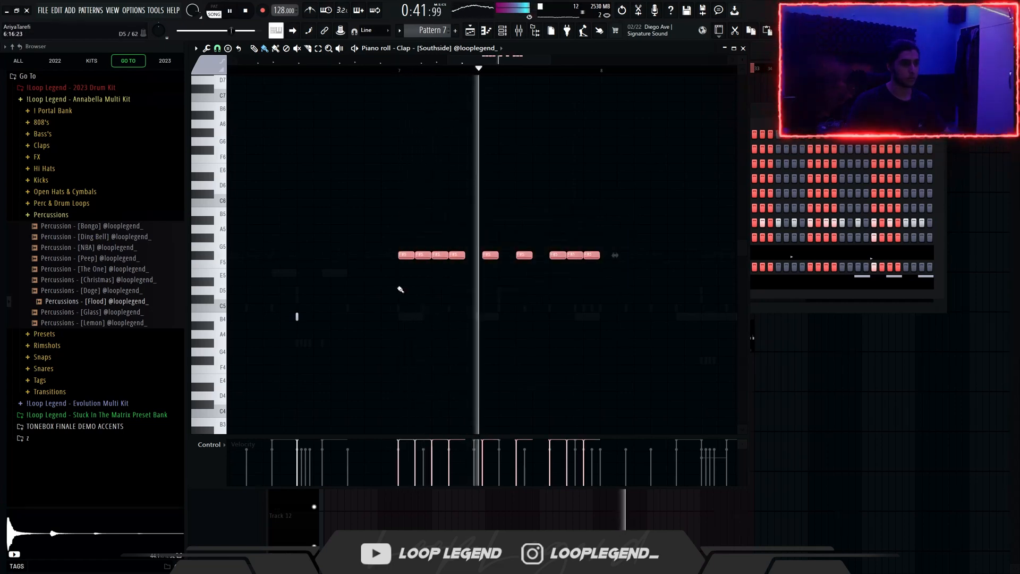
Step: Duplicate the clap roll into bar 8 and lower the copy's successive note groups to F5, E5 and D#5
scroll(403, 290, down, 2)
key(ctrl+b)
key(shift+Down)
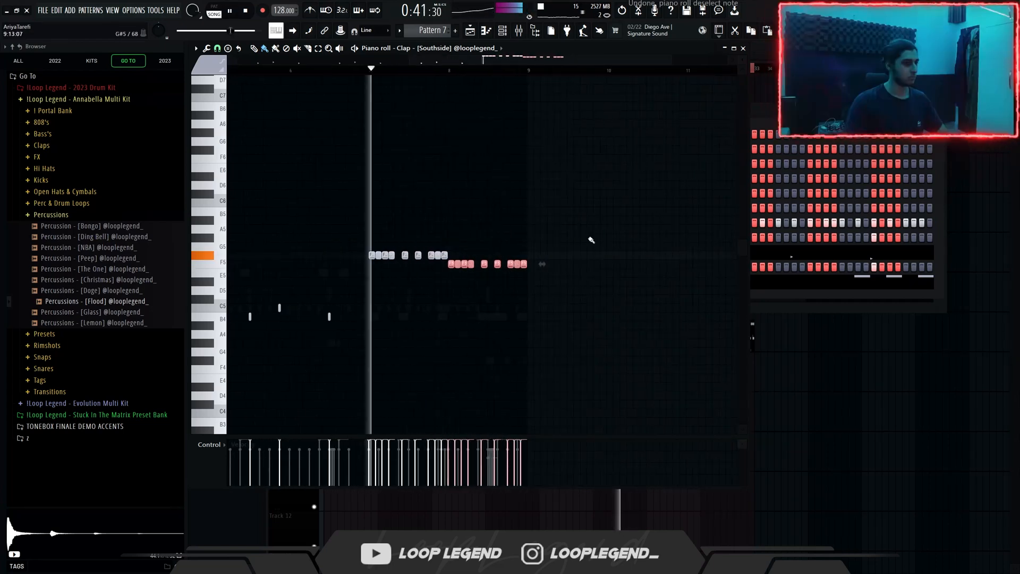
drag(586, 234, 482, 291)
key(shift+Down)
drag(559, 243, 510, 286)
key(shift+Down)
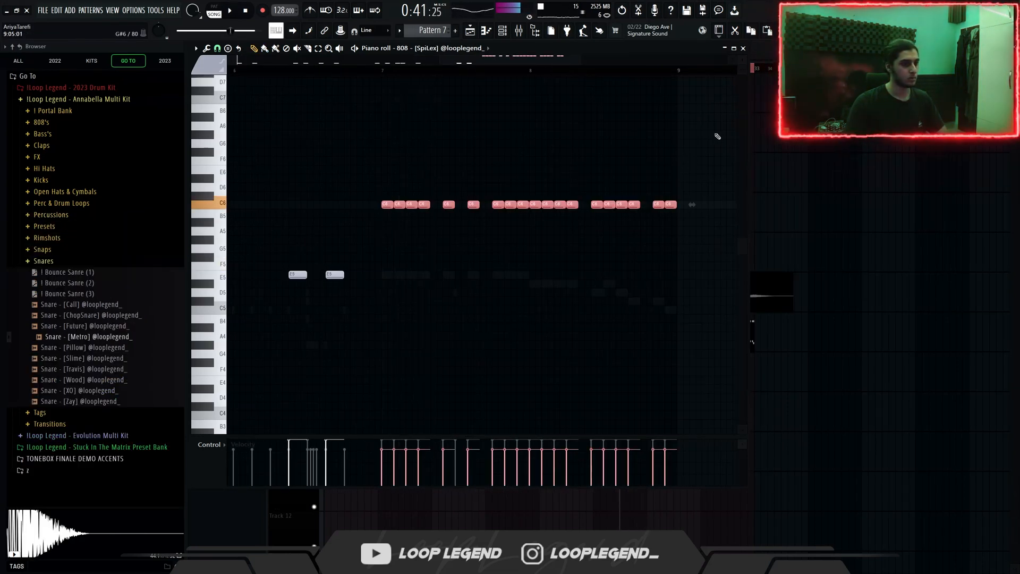
Step: Lower the Pattern 7 808 roll in stages to B5 from late bar 7, then A5 and G5 in bar 8, and play it
drag(716, 130, 491, 252)
key(shift+Down)
key(space)
drag(710, 157, 597, 235)
key(shift+Down)
key(shift+Down)
drag(722, 192, 653, 257)
key(shift+Down)
key(shift+Down)
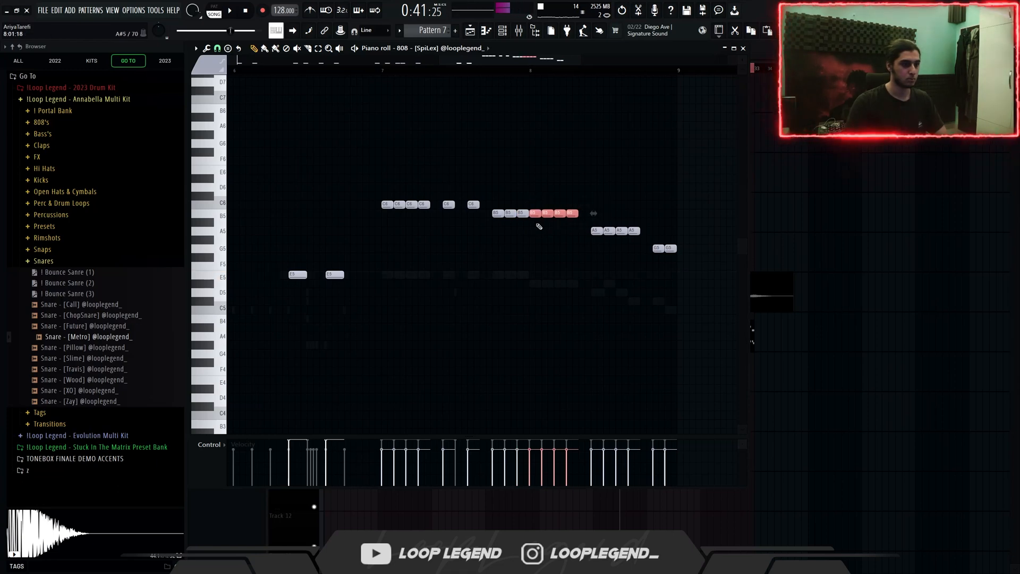
key(space)
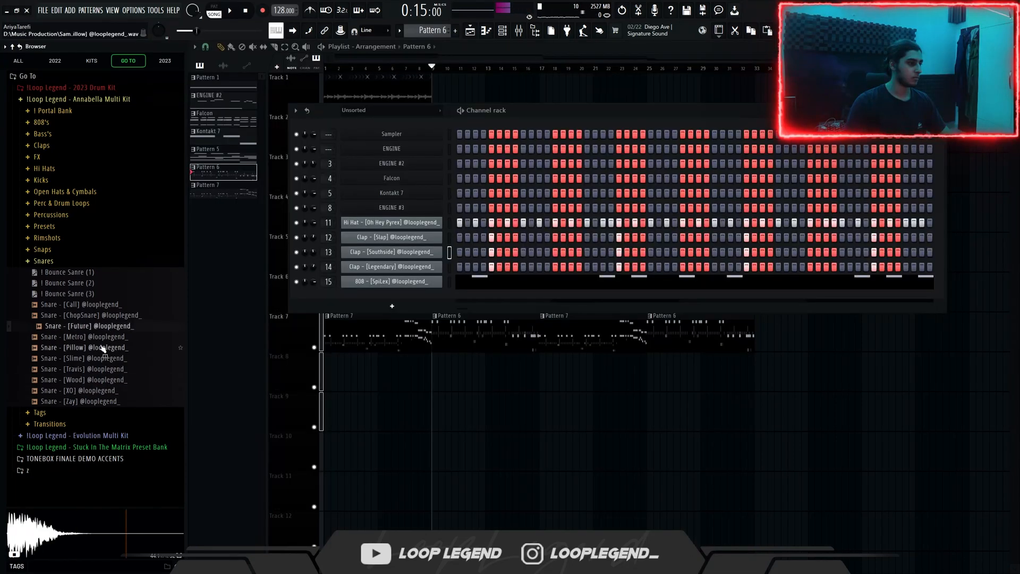
Step: Add the Pillow snare as a new channel with its hits in Pattern 6, play the pattern and open the piano roll
drag(431, 303, 432, 297)
key(space)
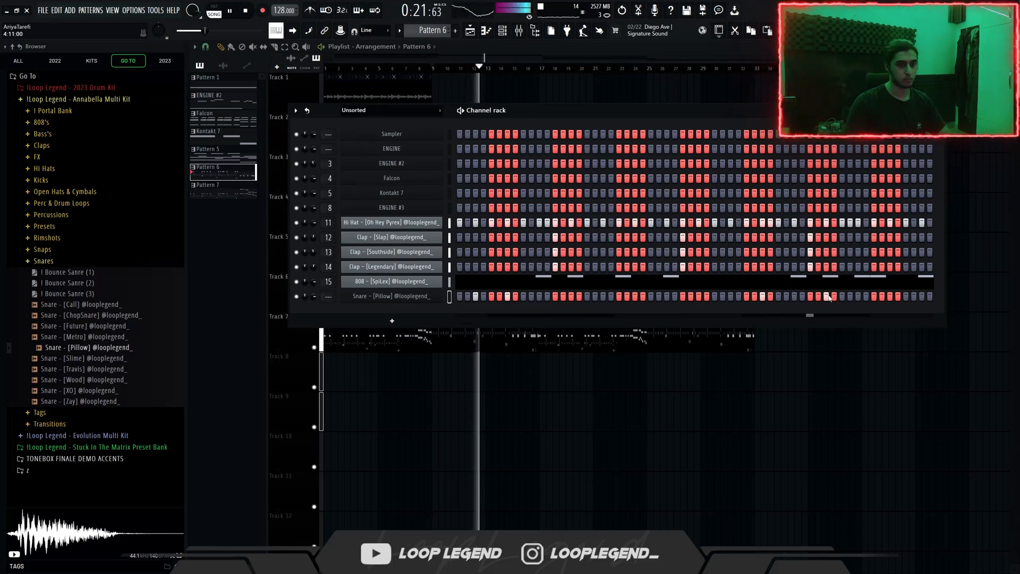
key(F7)
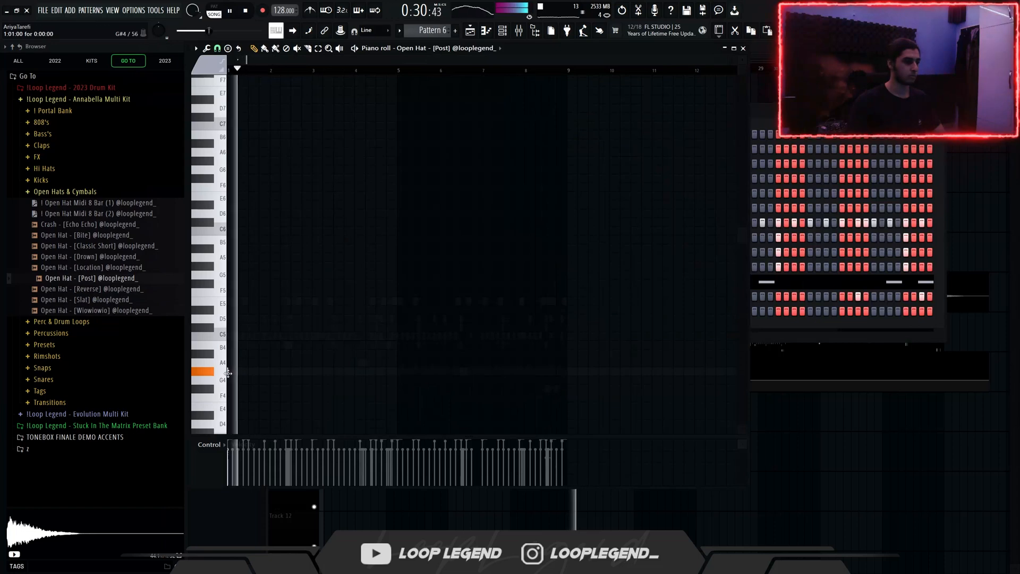
Step: Select the opening bars of the Post open hat's Pattern 6 part, including its G4 note in bar 4, and duplicate them
scroll(230, 375, up, 5)
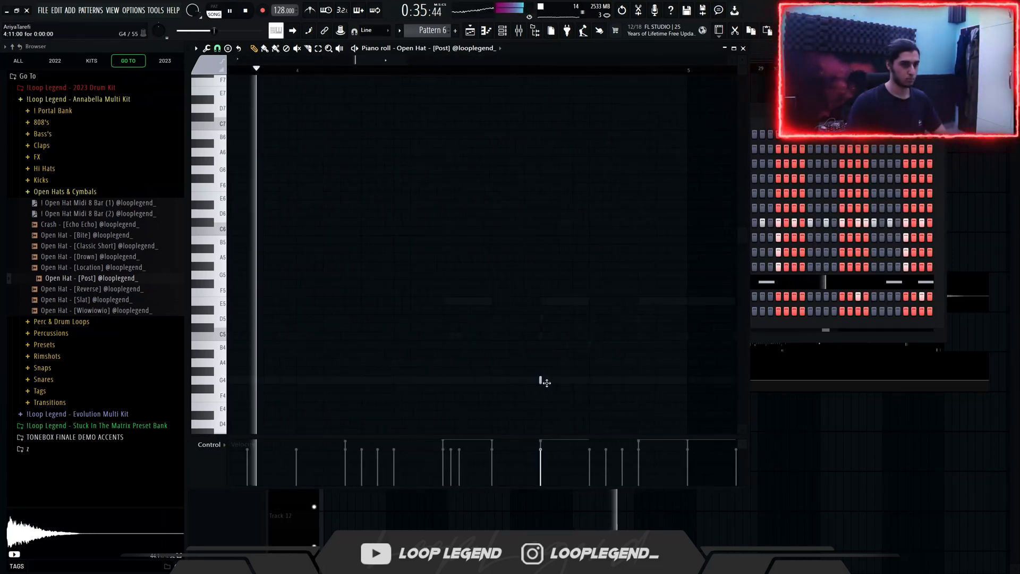
scroll(542, 380, down, 4)
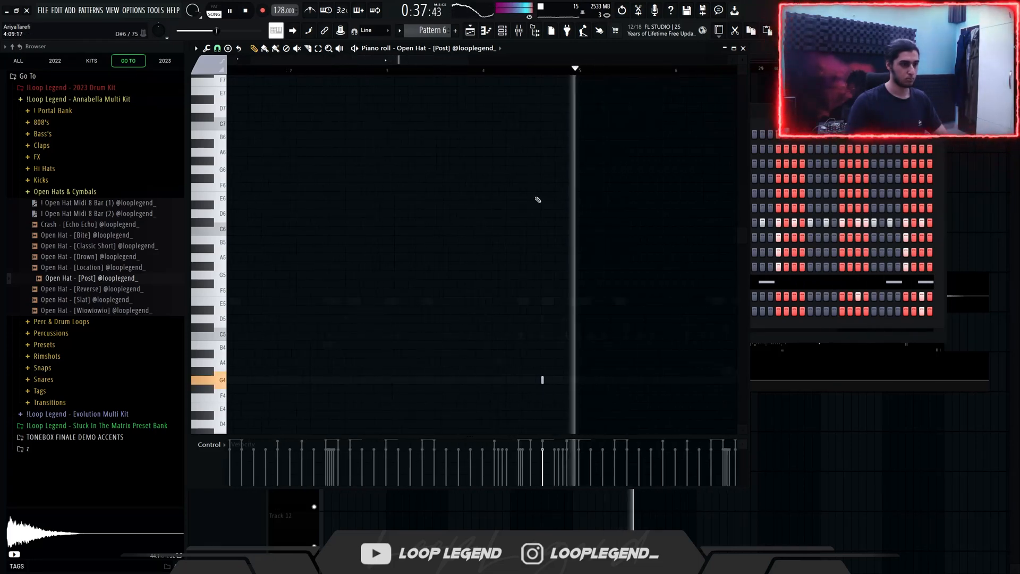
scroll(537, 200, down, 2)
drag(403, 70, 228, 70)
key(ctrl+b)
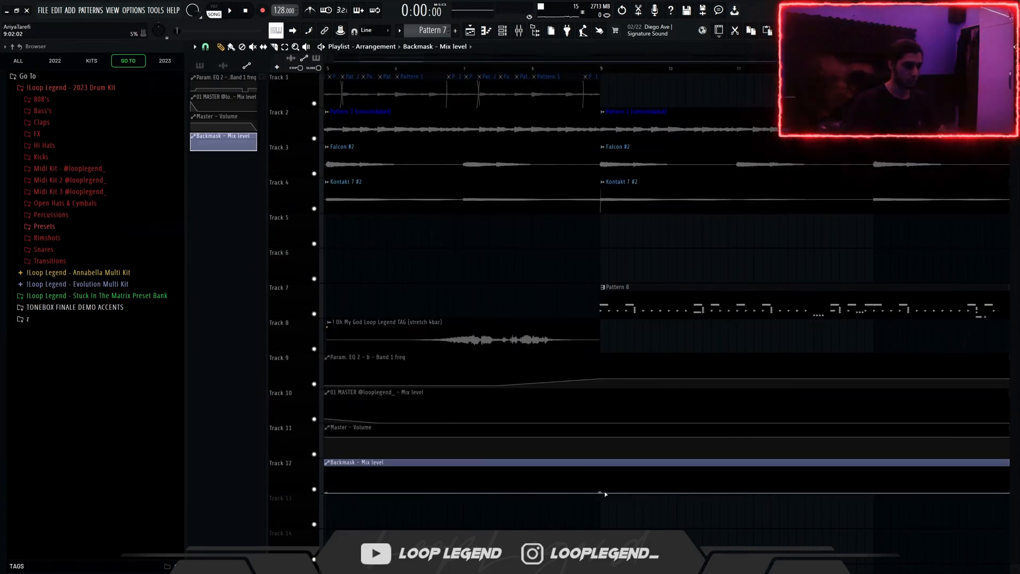
Step: Add a control point at bar 9 in the Backmask mix level automation clip and edit the curve from there
right_click(602, 468)
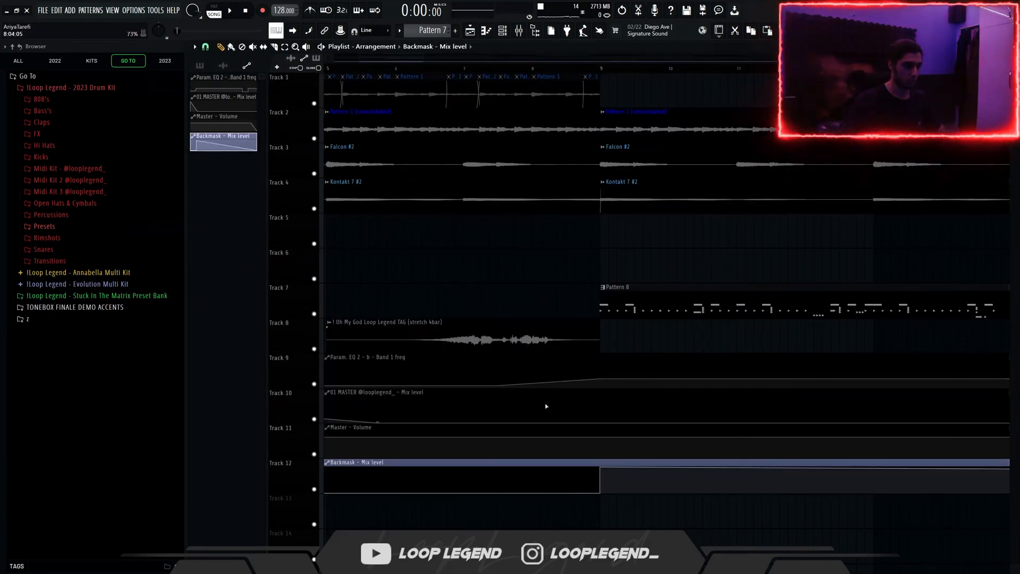
scroll(542, 406, down, 4)
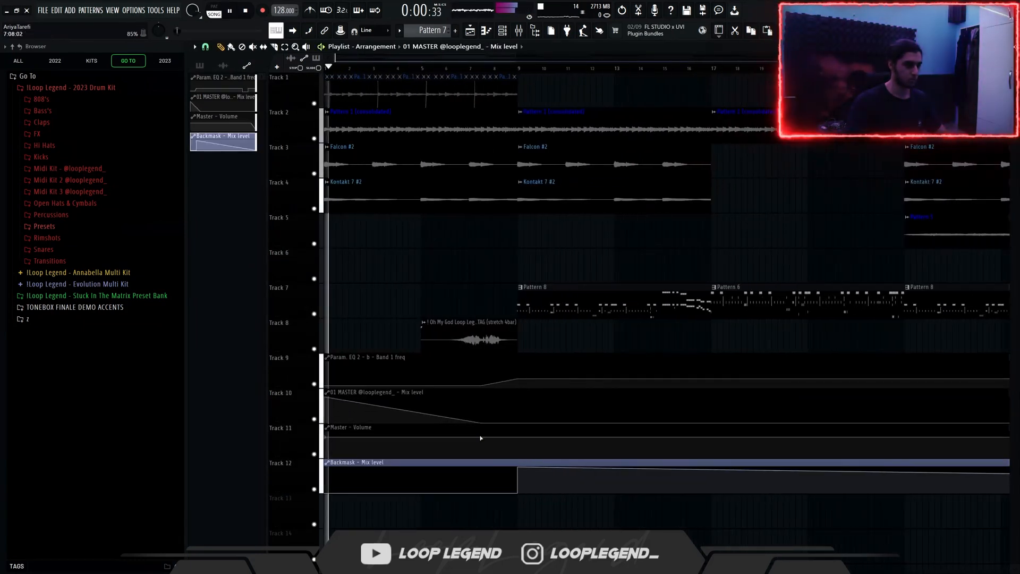
shift+middle_click(532, 460)
click(533, 460)
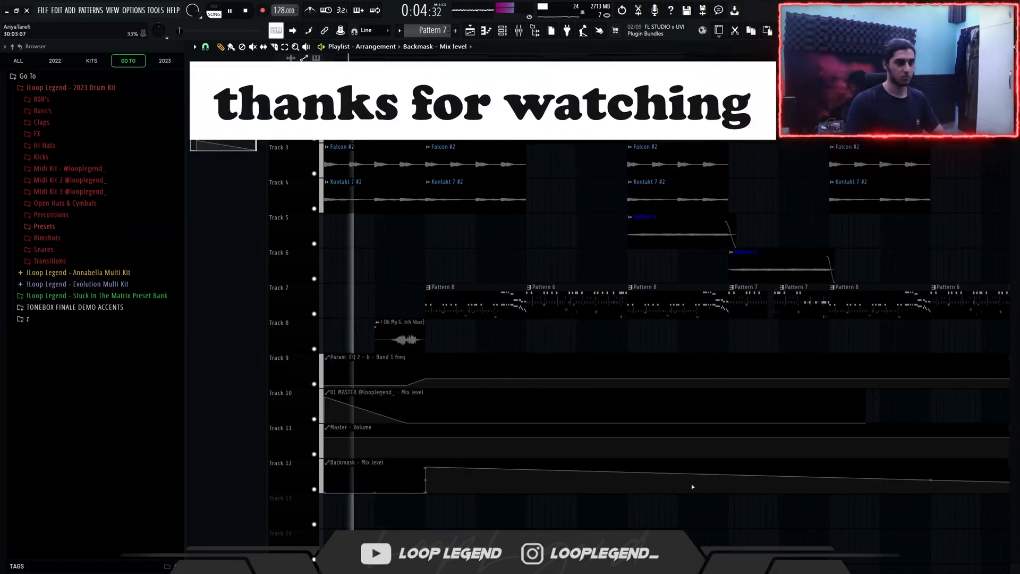
Step: Raise the Backmask mix level automation near bar 25 to 100%
scroll(446, 409, down, 2)
scroll(463, 383, up, 2)
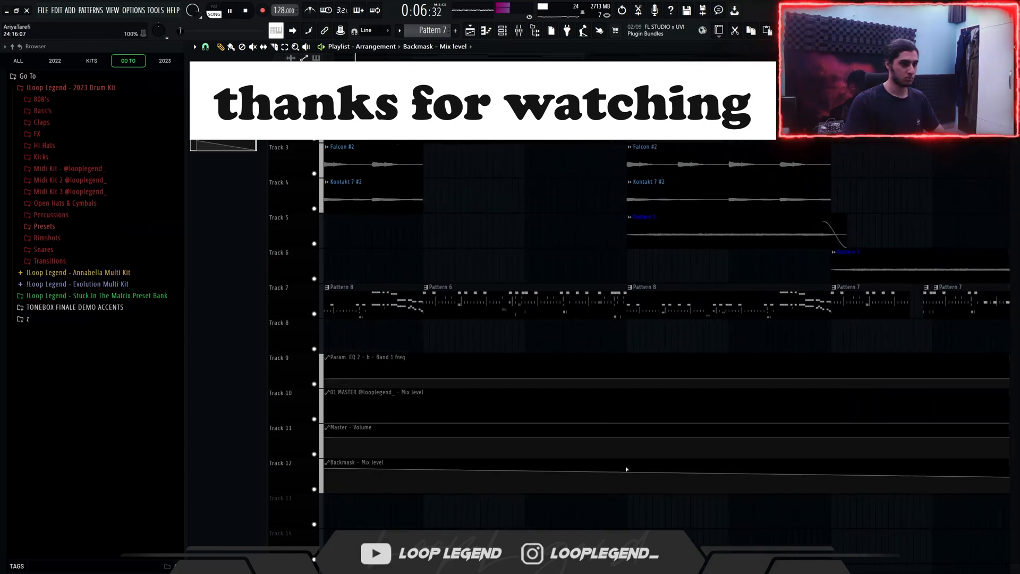
drag(633, 478, 626, 460)
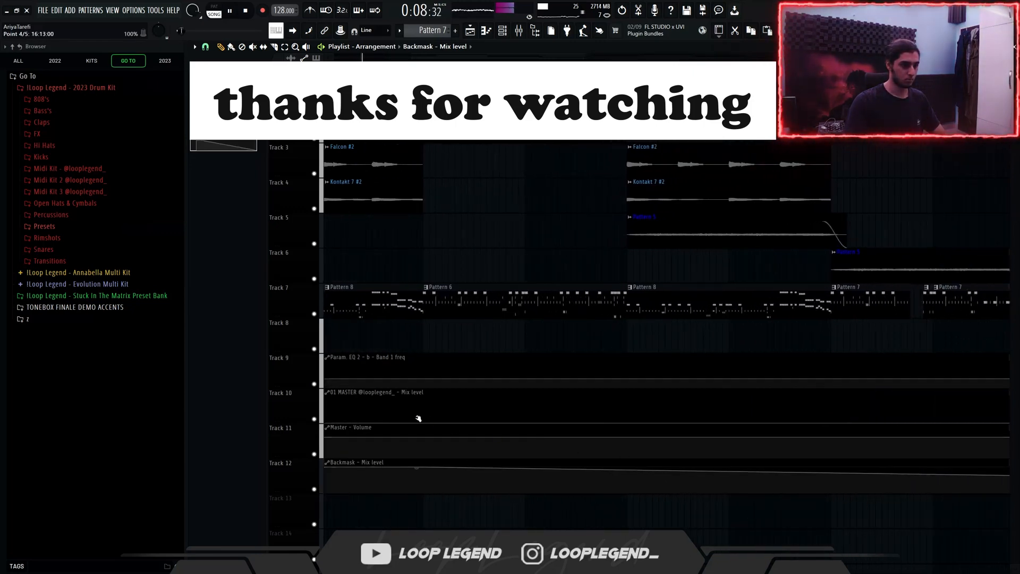